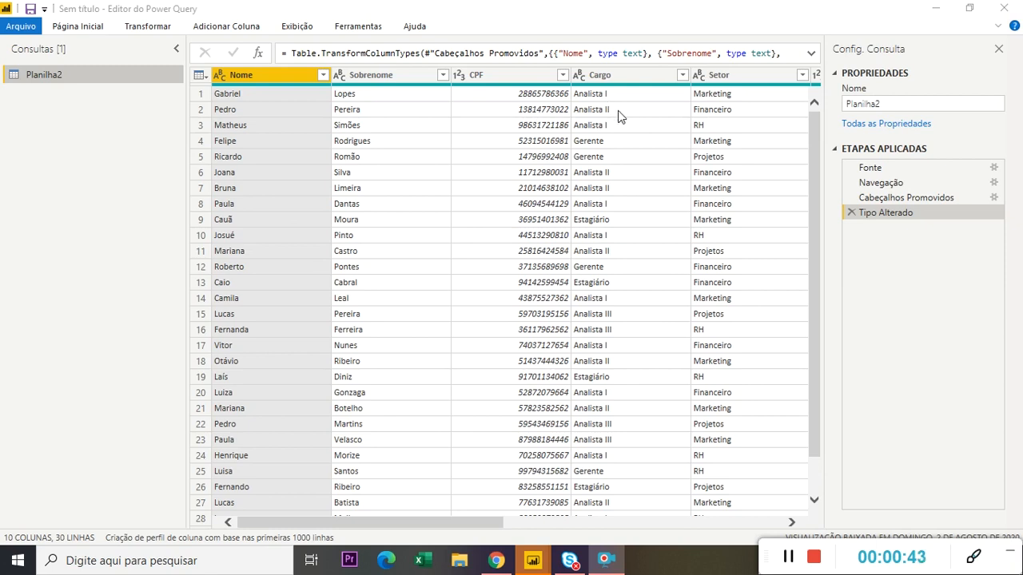
# Duplicate the Planilha2 query.
pyautogui.moveTo(468, 526); pyautogui.dragTo(605, 509)
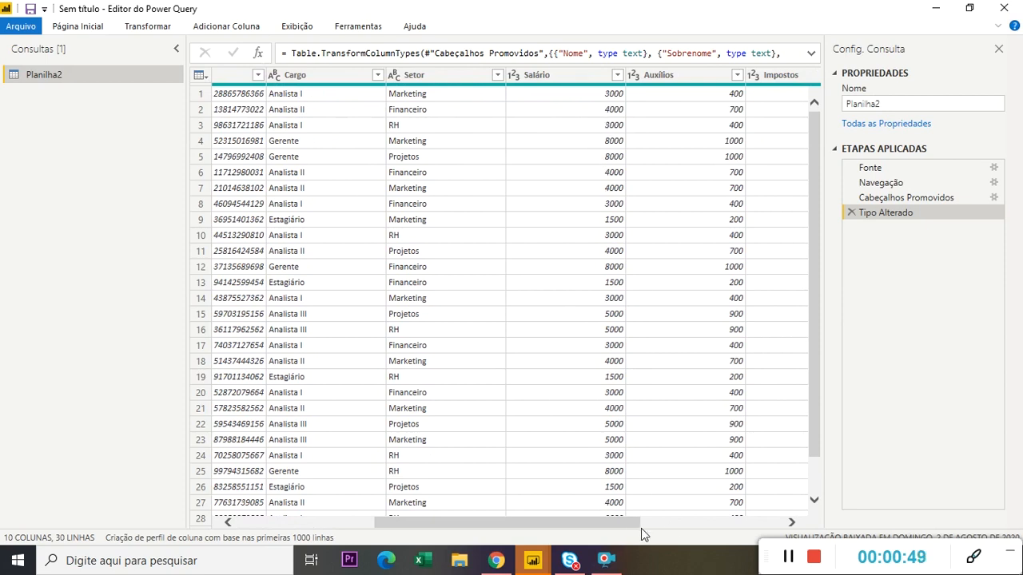
pyautogui.hscroll(1, 641, 528)
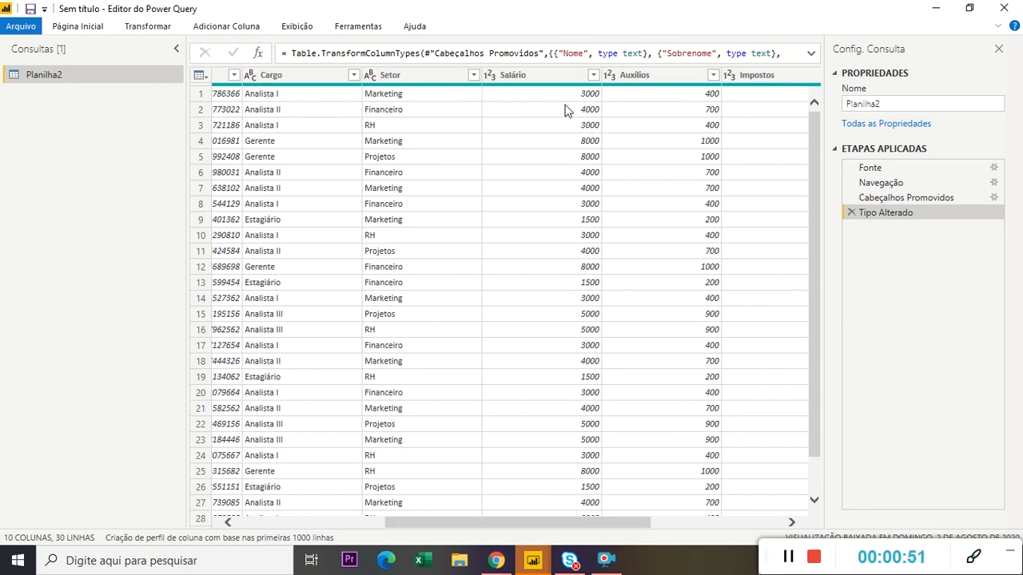
pyautogui.moveTo(589, 523); pyautogui.dragTo(523, 506)
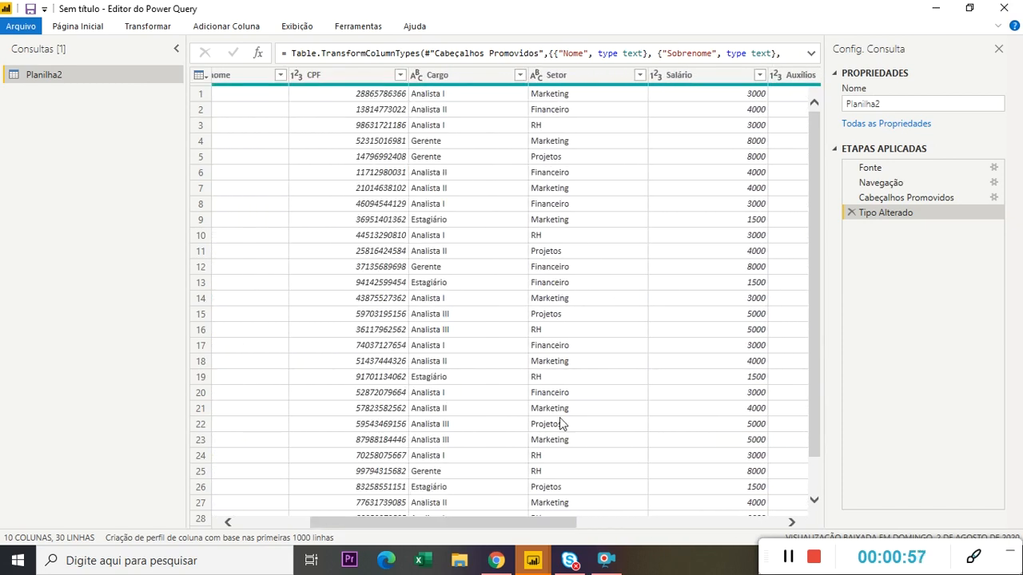
pyautogui.moveTo(550, 523); pyautogui.dragTo(441, 530)
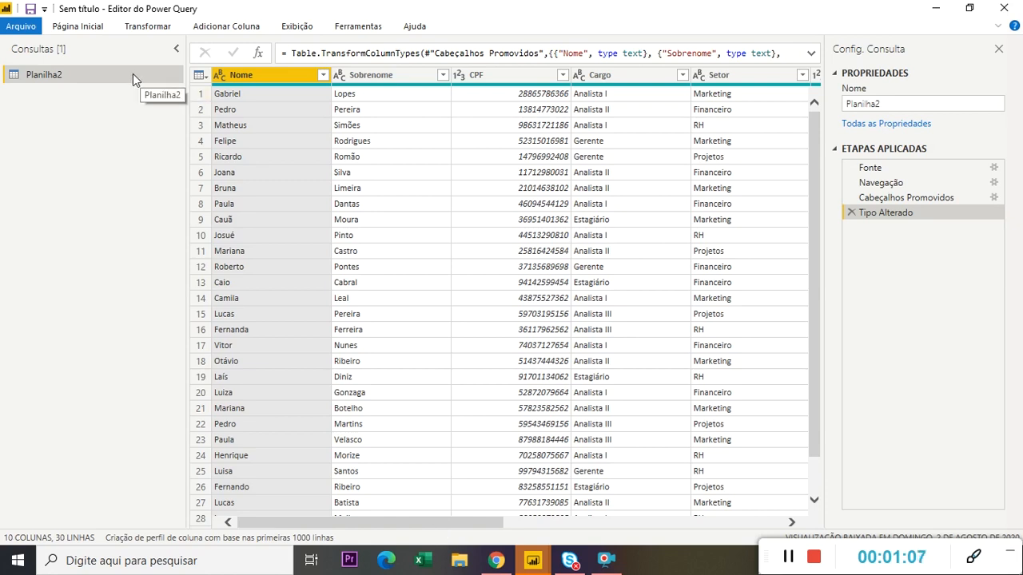
pyautogui.rightClick(89, 80)
pyautogui.click(135, 193)
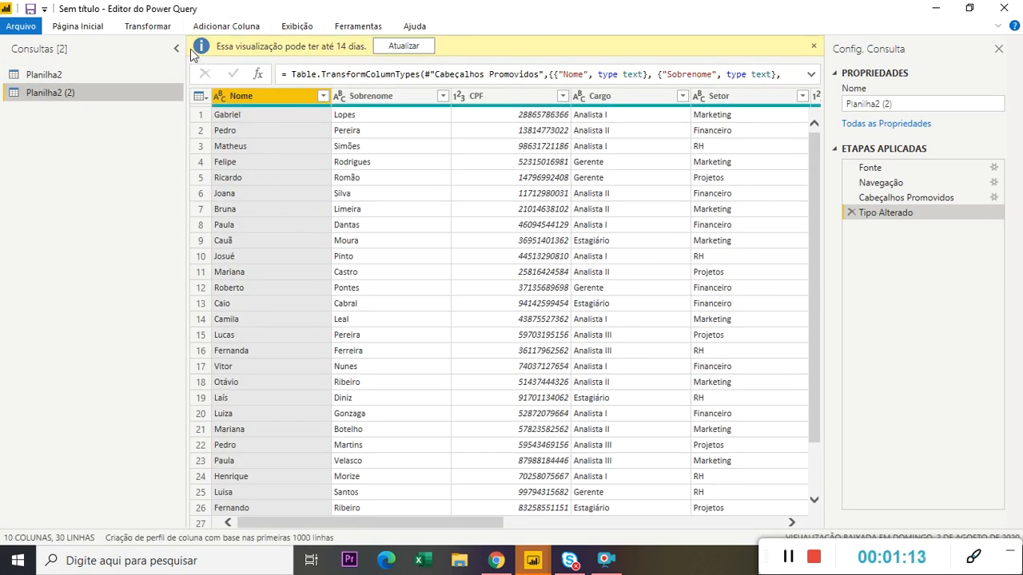
# Keep the command ribbon permanently expanded and return to the home commands.
pyautogui.click(157, 29)
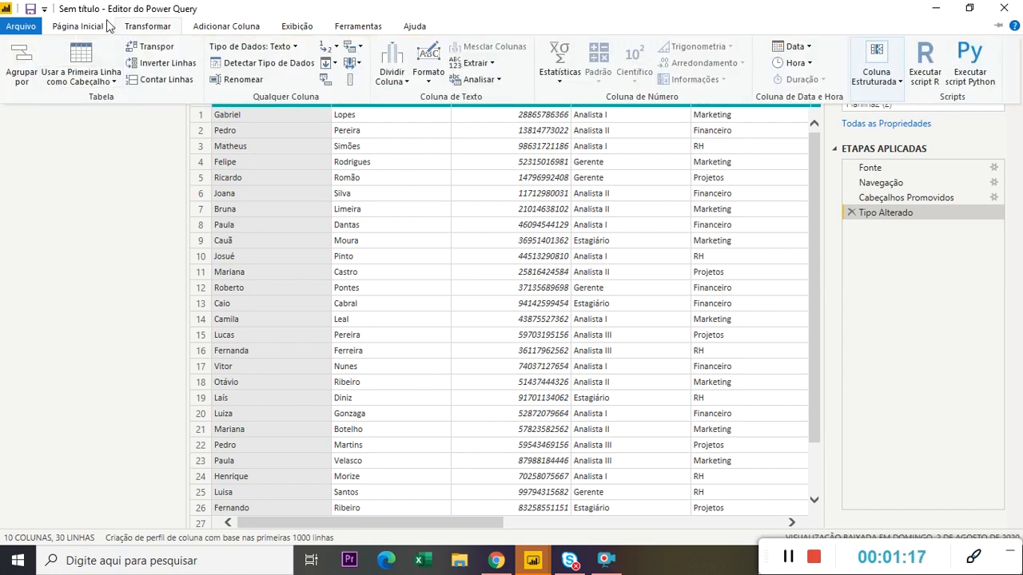
pyautogui.doubleClick(223, 26)
pyautogui.click(143, 25)
pyautogui.click(101, 27)
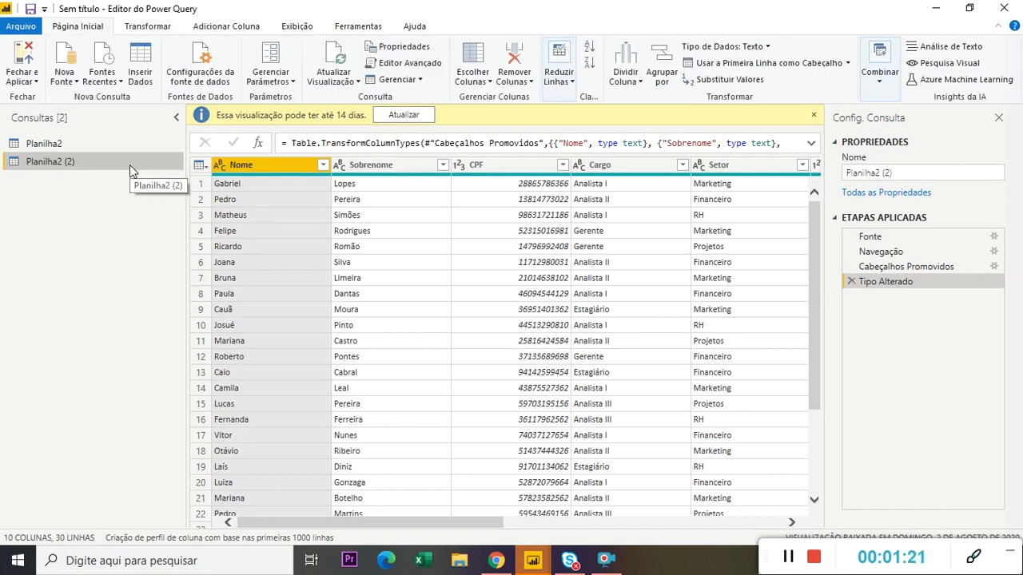
pyautogui.click(148, 31)
pyautogui.click(100, 27)
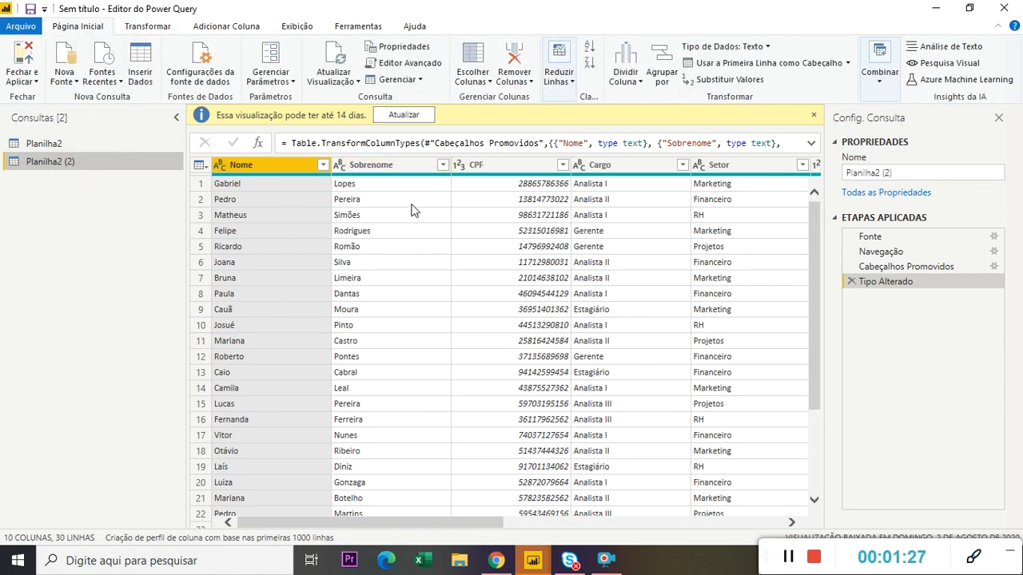
# Try grouping the duplicated query by Cargo with a Contagem column using Contar Linhas Distintas, and remove that grouping step.
pyautogui.click(89, 142)
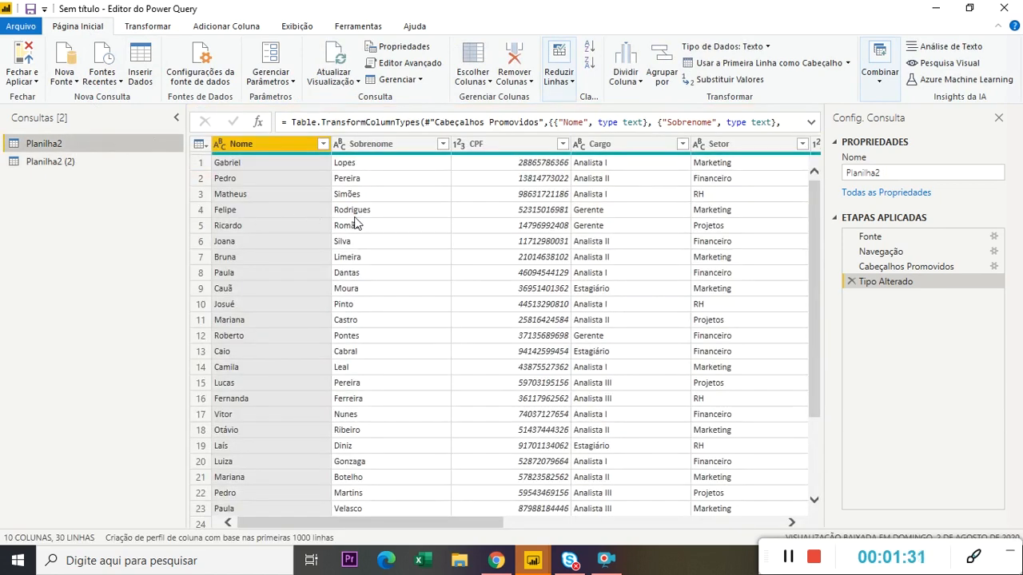
pyautogui.click(106, 163)
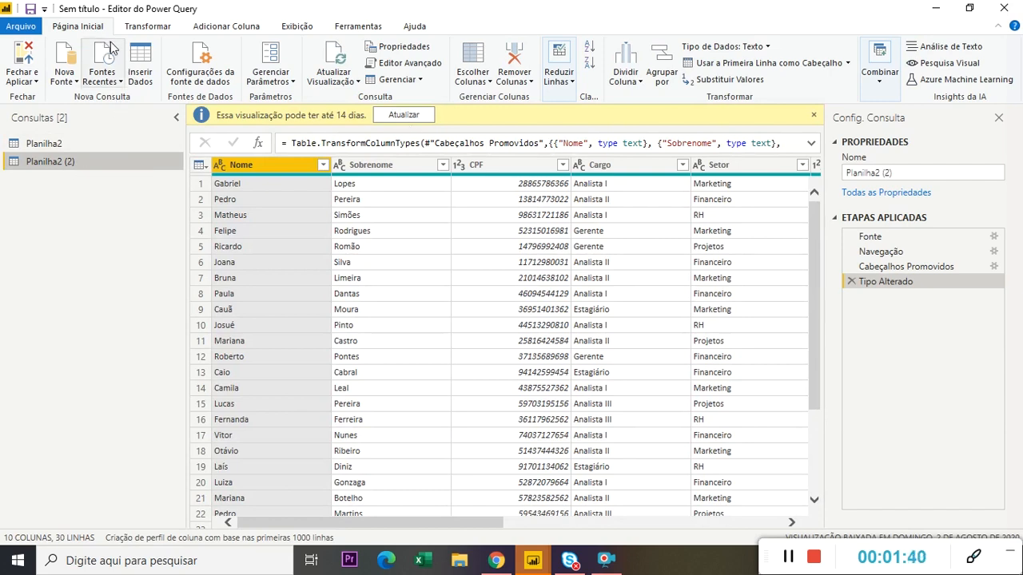
pyautogui.click(130, 27)
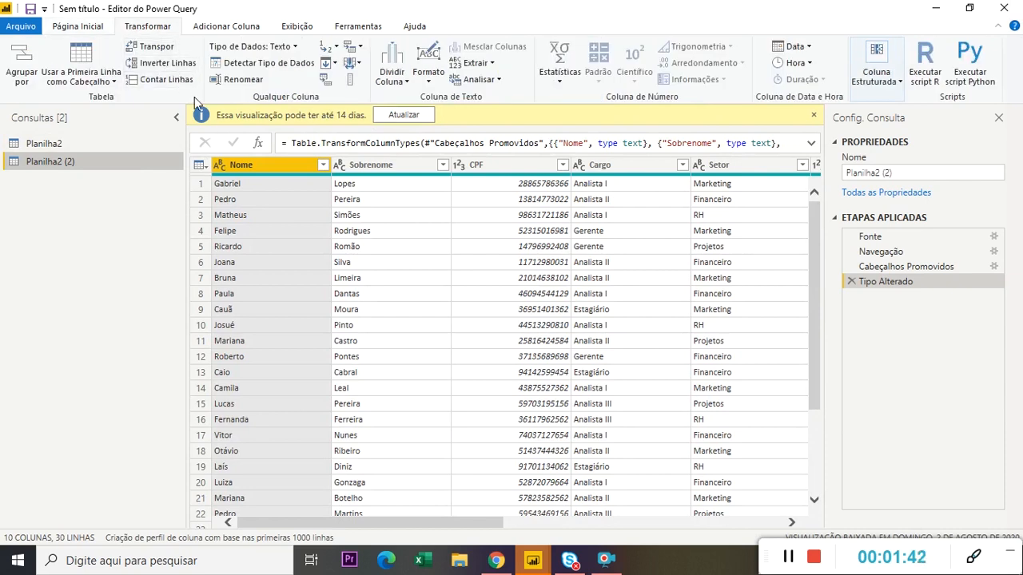
pyautogui.click(20, 77)
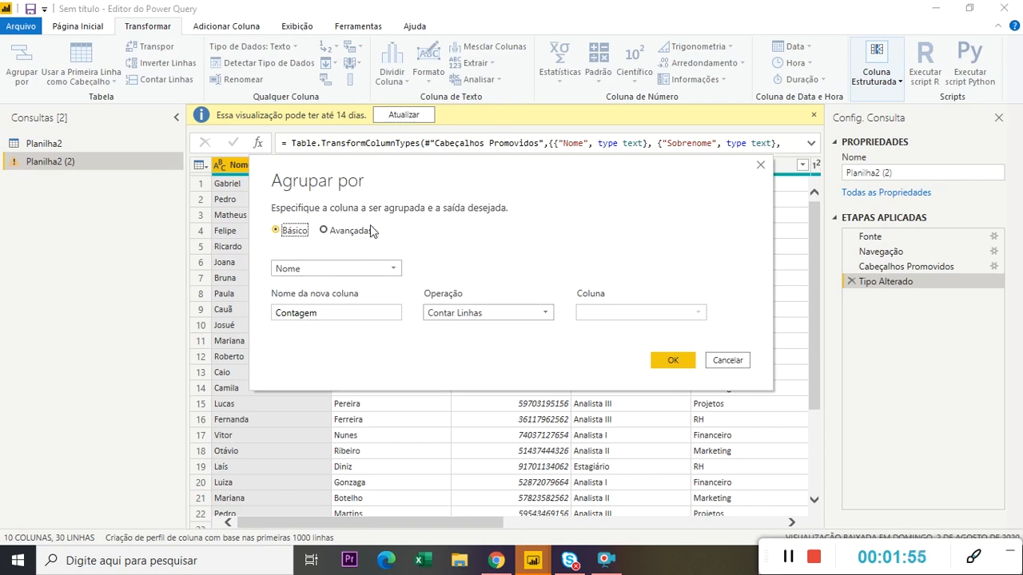
pyautogui.click(388, 268)
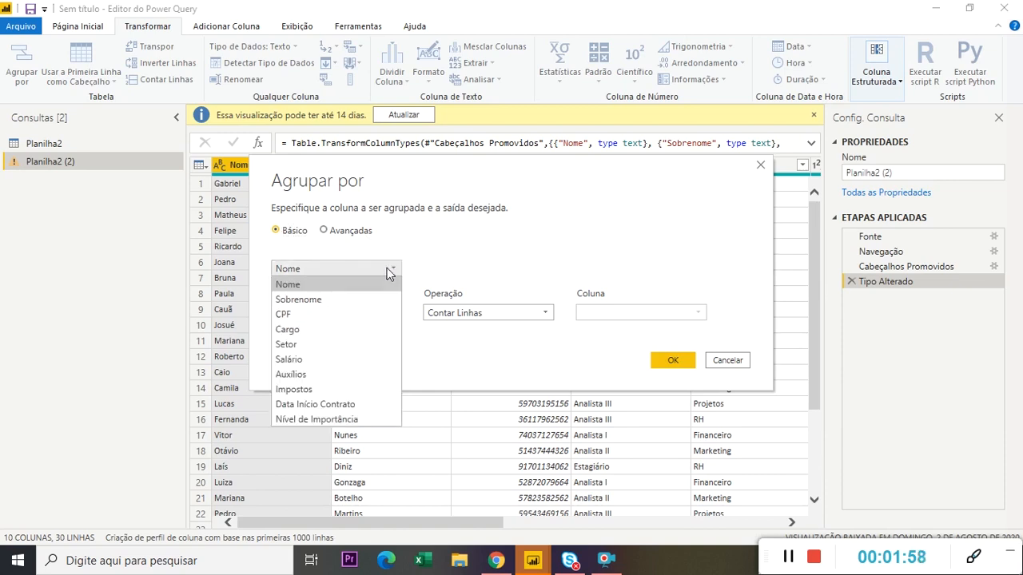
pyautogui.click(335, 330)
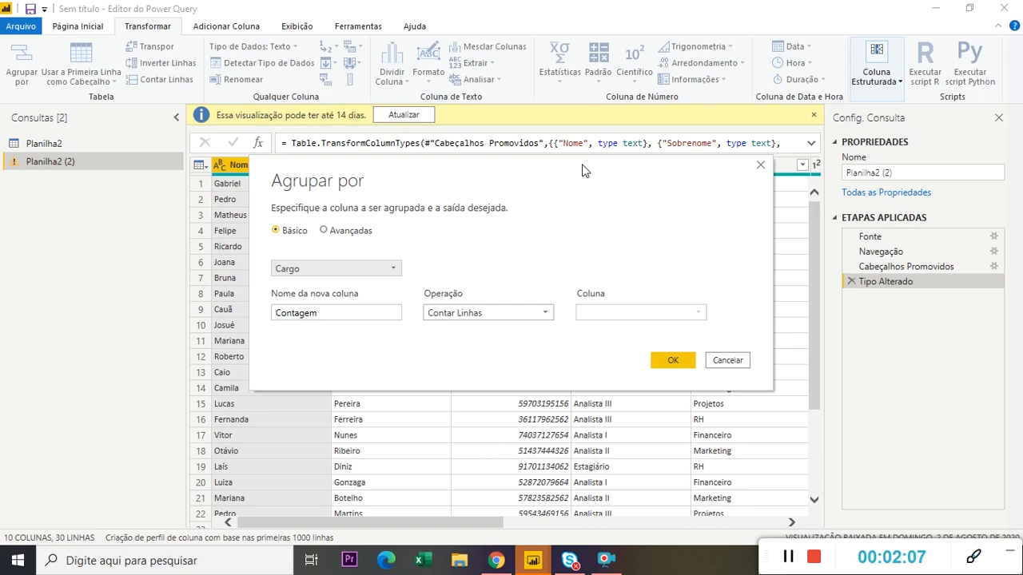
pyautogui.click(515, 313)
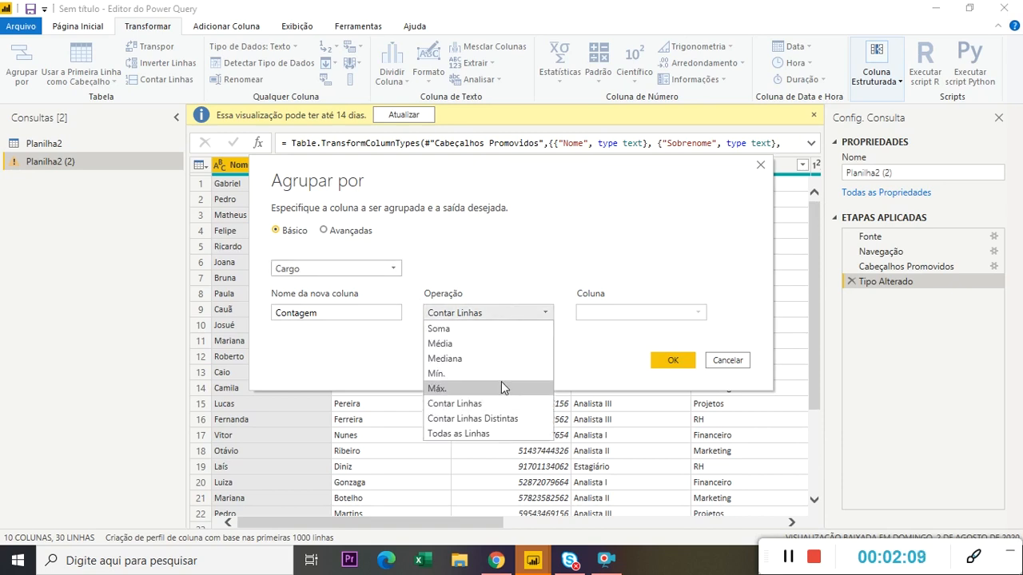
pyautogui.click(484, 420)
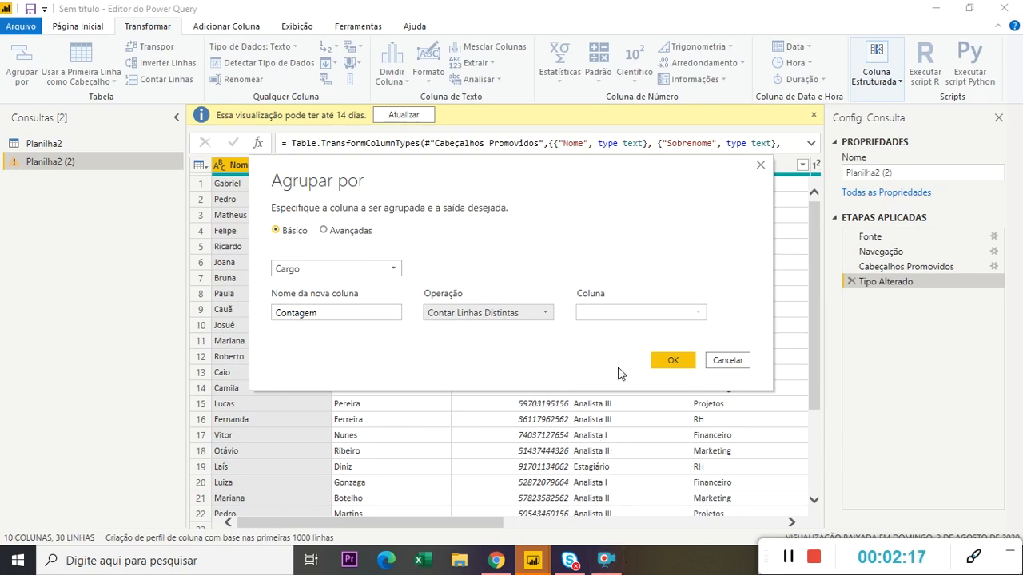
pyautogui.click(669, 361)
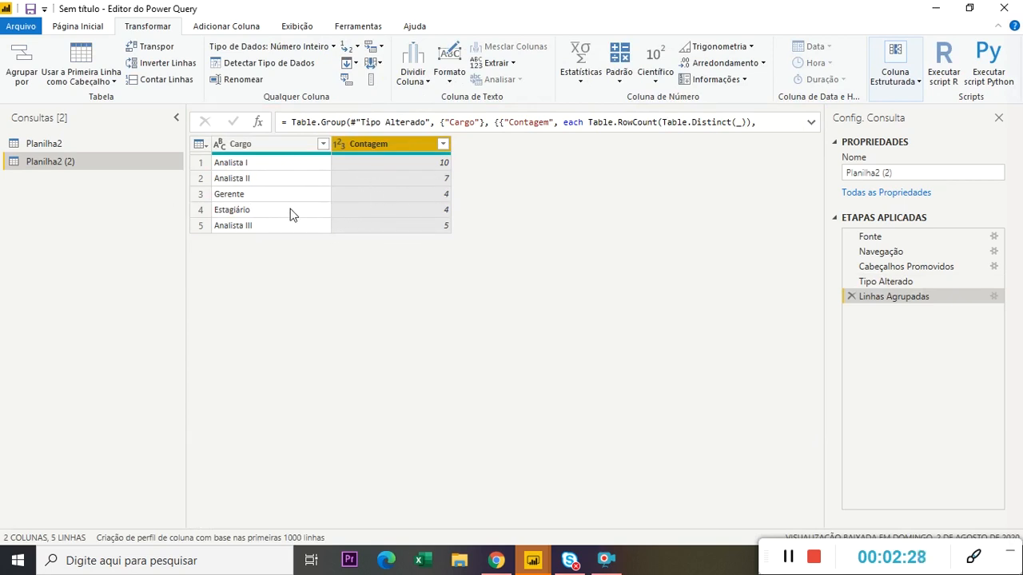
pyautogui.click(852, 298)
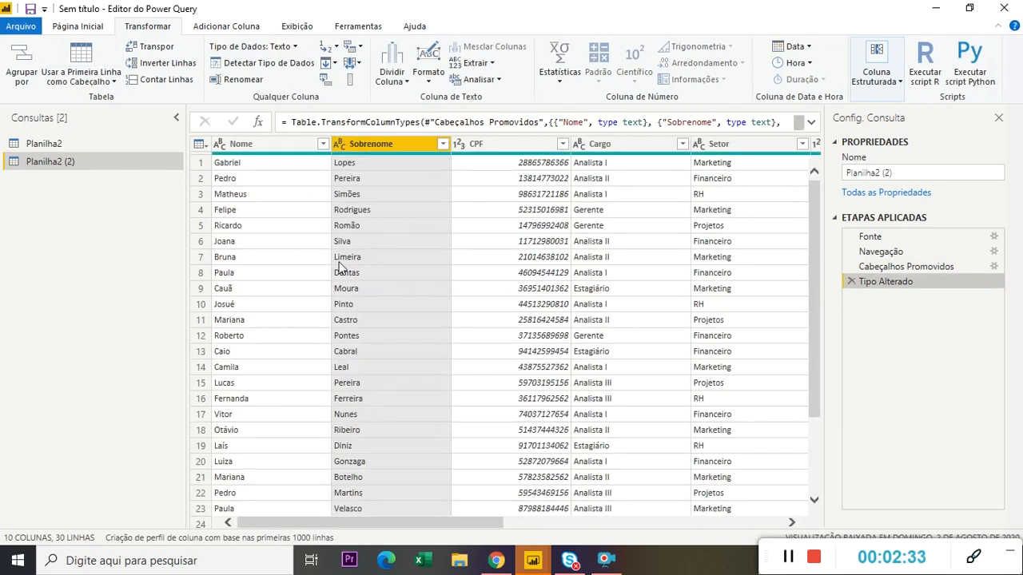
# Group the duplicated query by Cargo, with a new column Contagem holding the Soma of Salário.
pyautogui.click(21, 69)
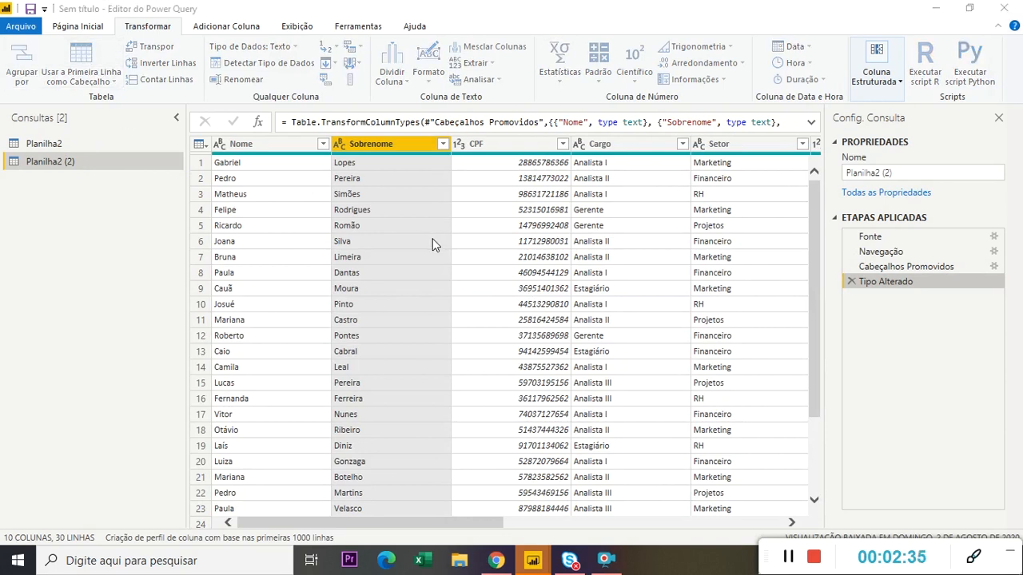
pyautogui.click(369, 314)
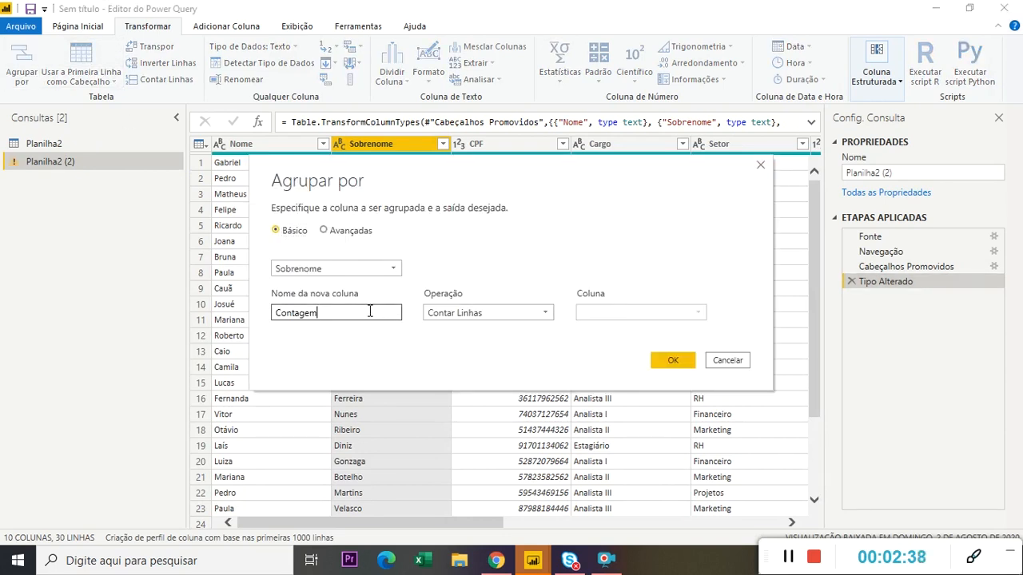
pyautogui.click(374, 271)
pyautogui.click(343, 327)
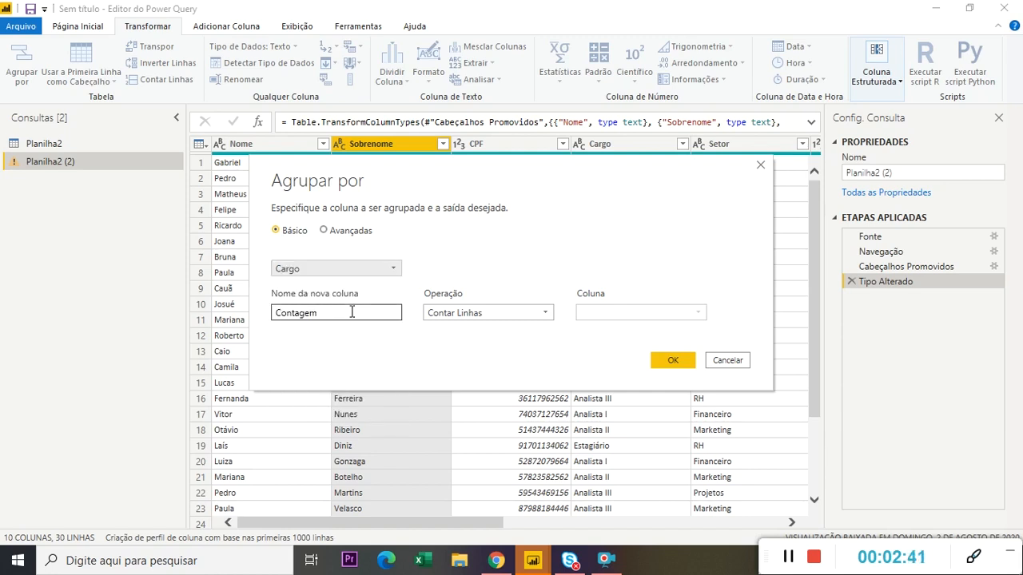
pyautogui.click(537, 313)
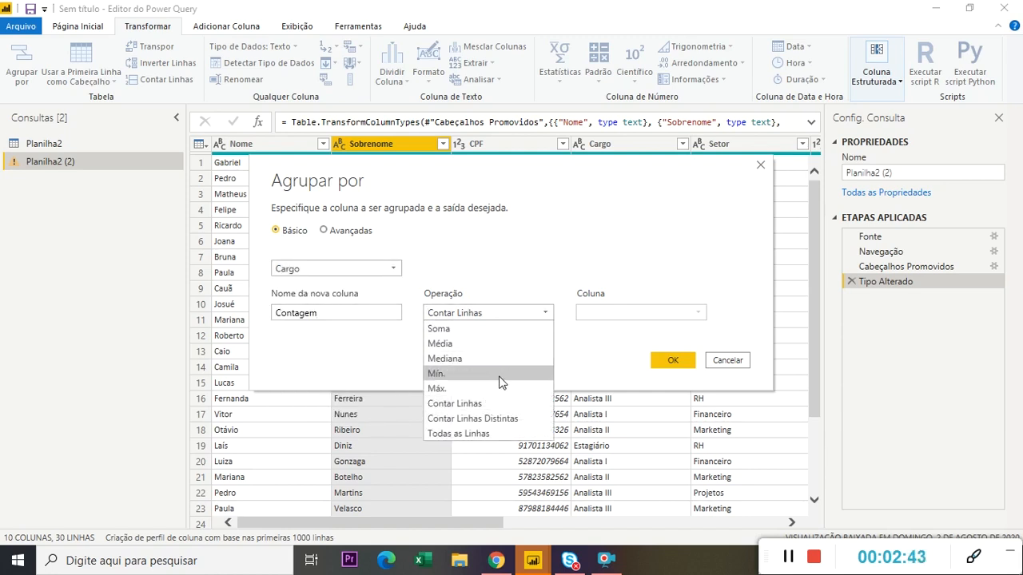
pyautogui.click(442, 330)
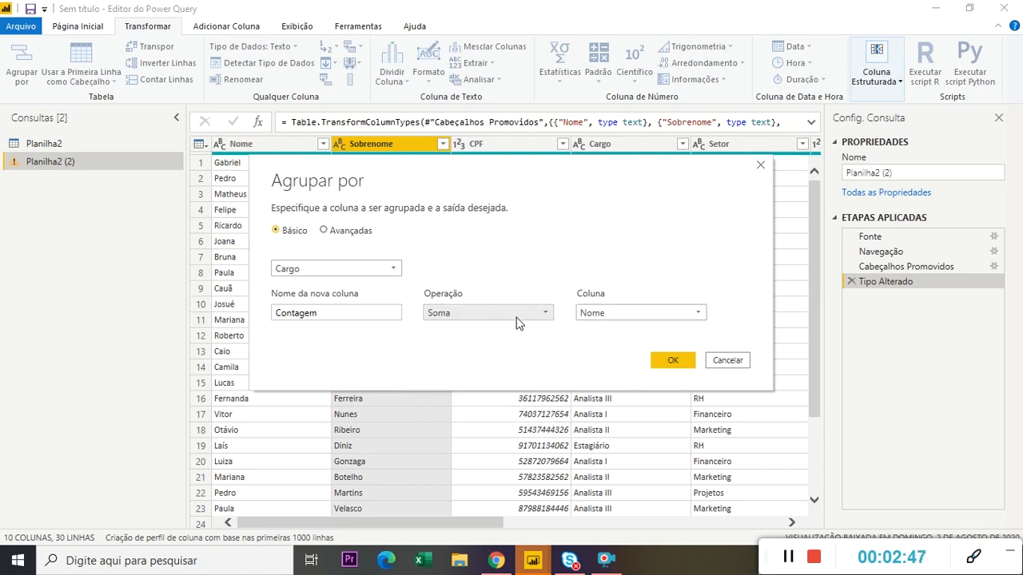
pyautogui.click(599, 316)
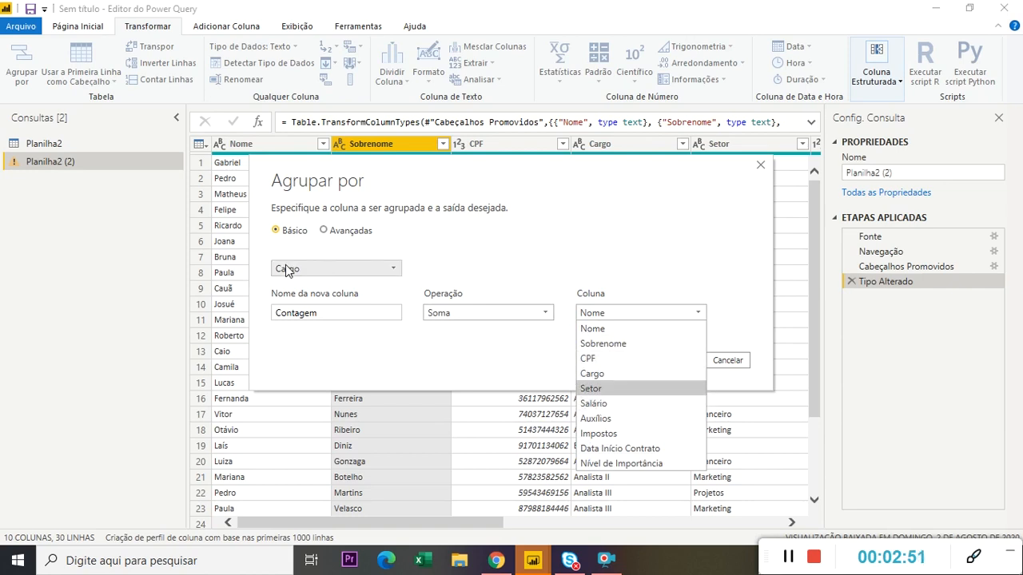
pyautogui.click(605, 405)
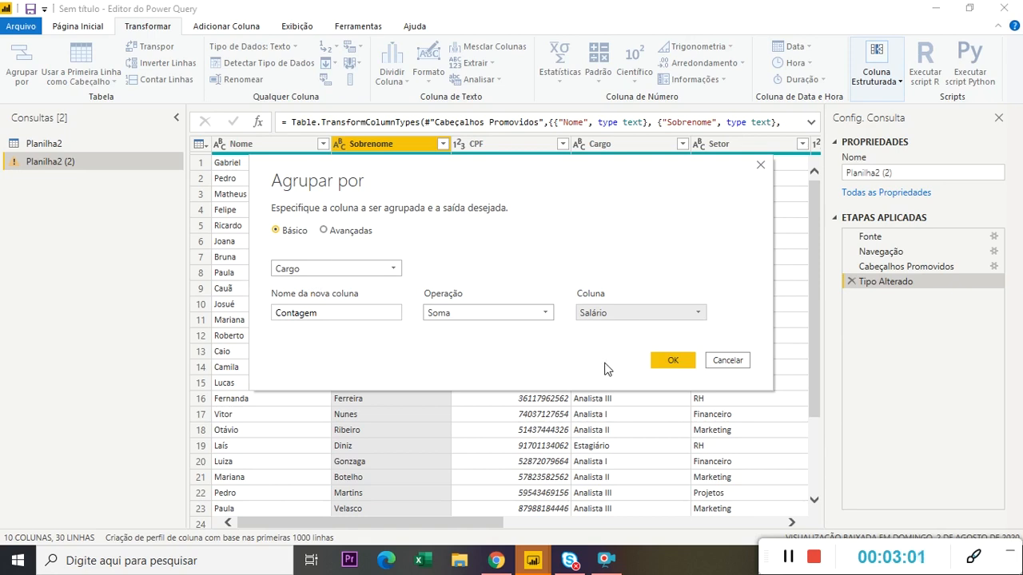
pyautogui.click(670, 361)
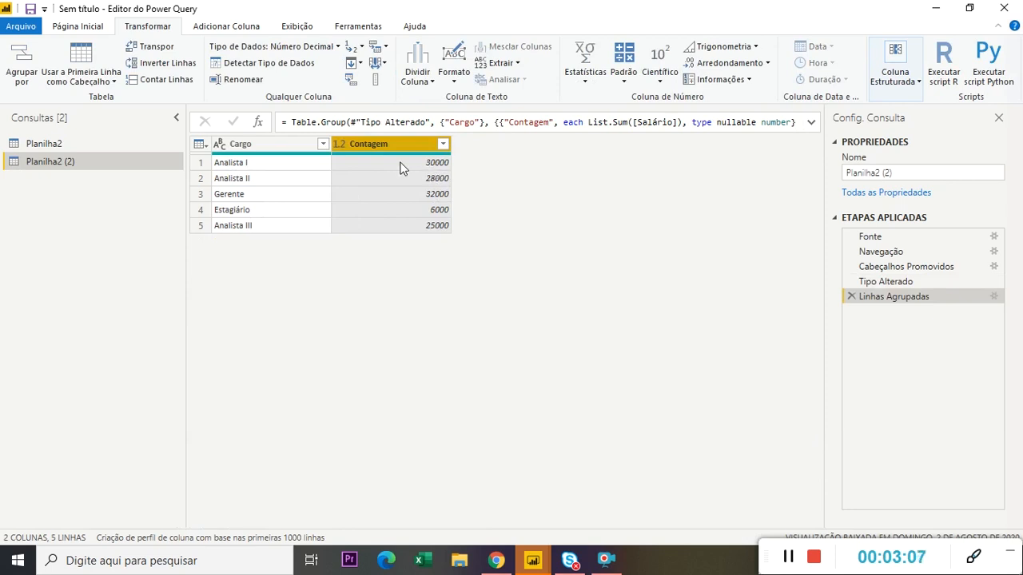
# Try changing the Contagem column's data type to Número decimal fixo, and remove that type change.
pyautogui.click(341, 150)
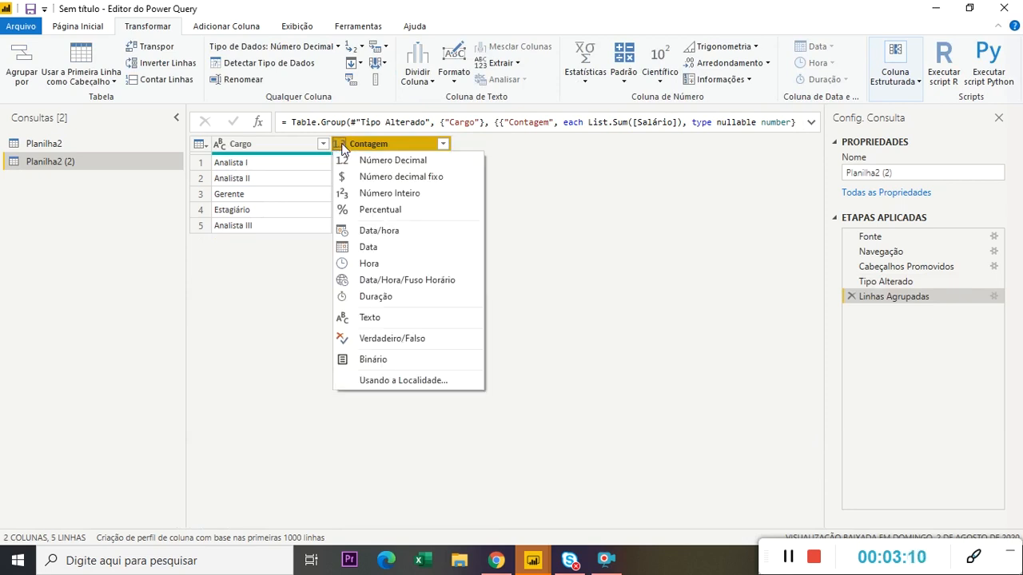
pyautogui.click(393, 174)
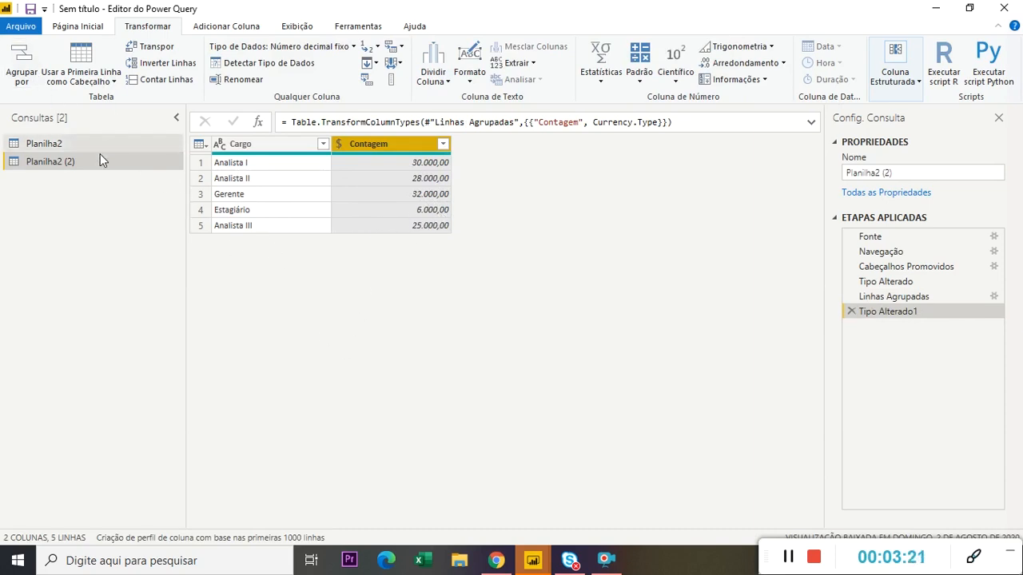
pyautogui.click(851, 312)
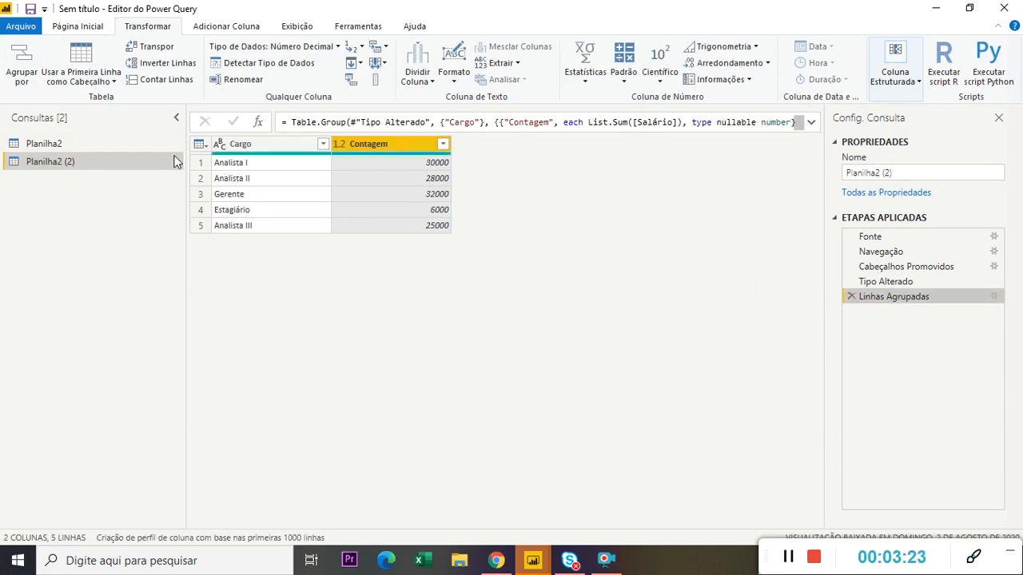
pyautogui.click(813, 558)
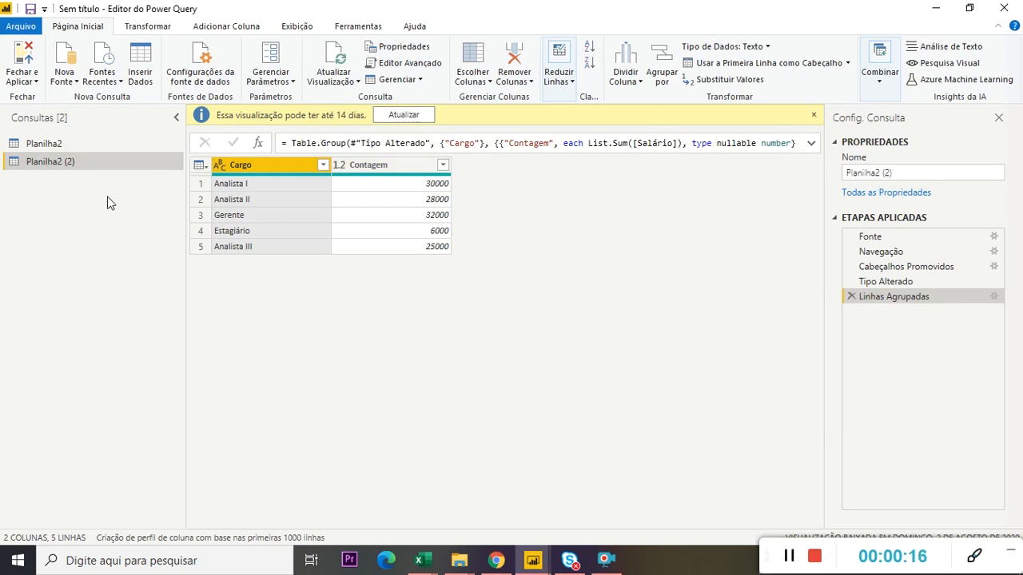
# Import the Planilha1 sheet from the Excel workbook Dados Líder as a new query.
pyautogui.click(74, 142)
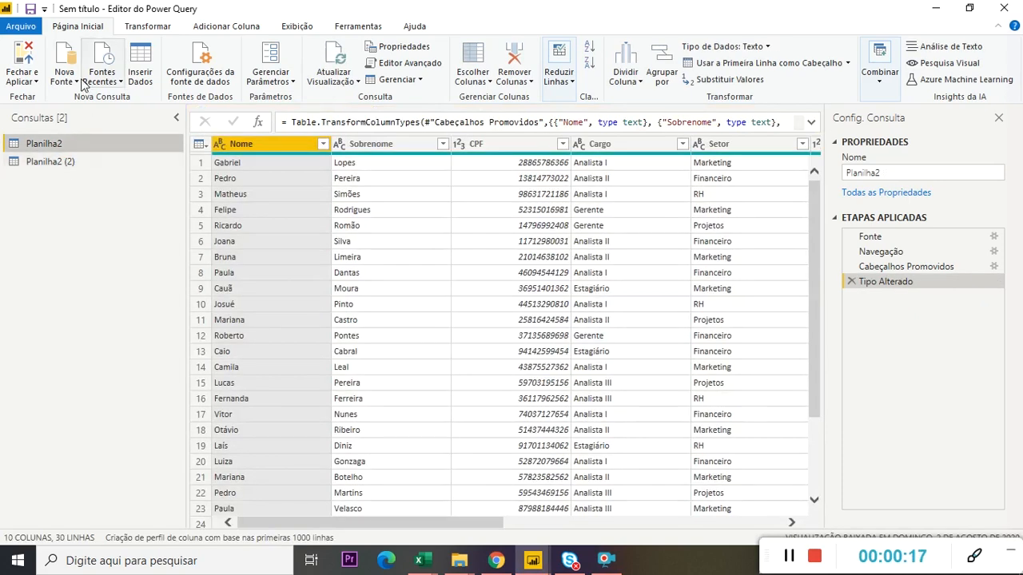
pyautogui.click(77, 83)
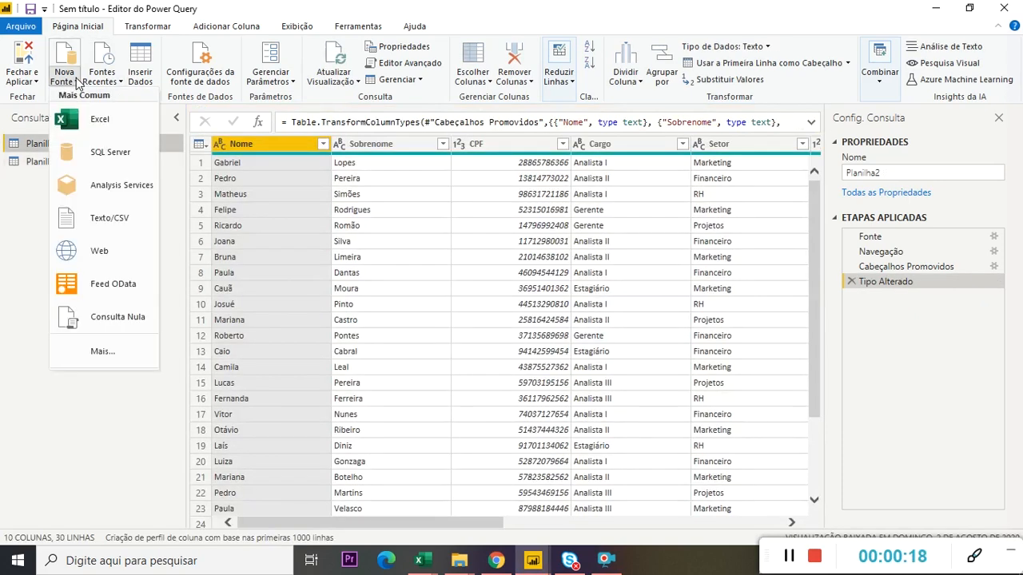
pyautogui.click(105, 129)
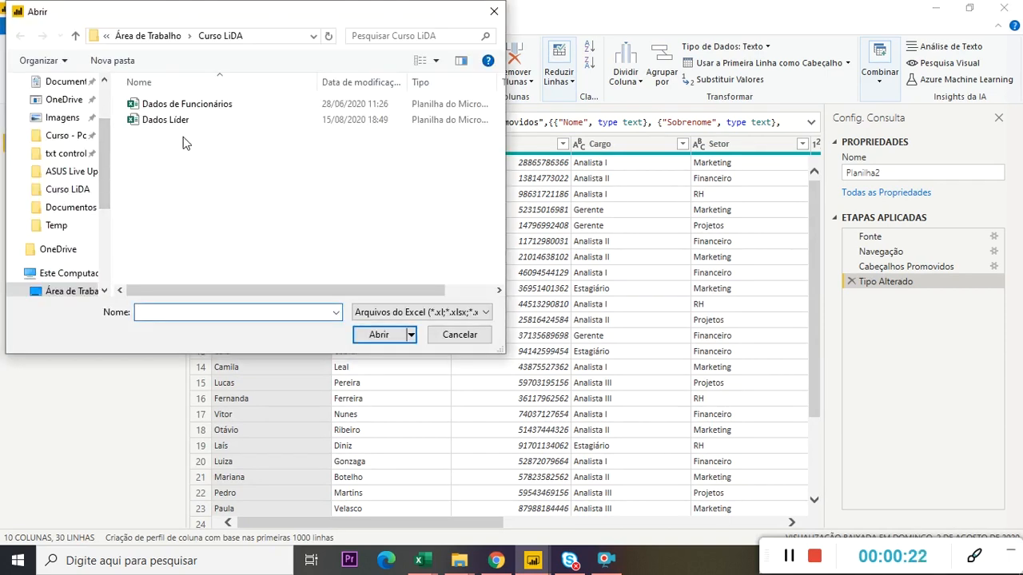
pyautogui.doubleClick(182, 120)
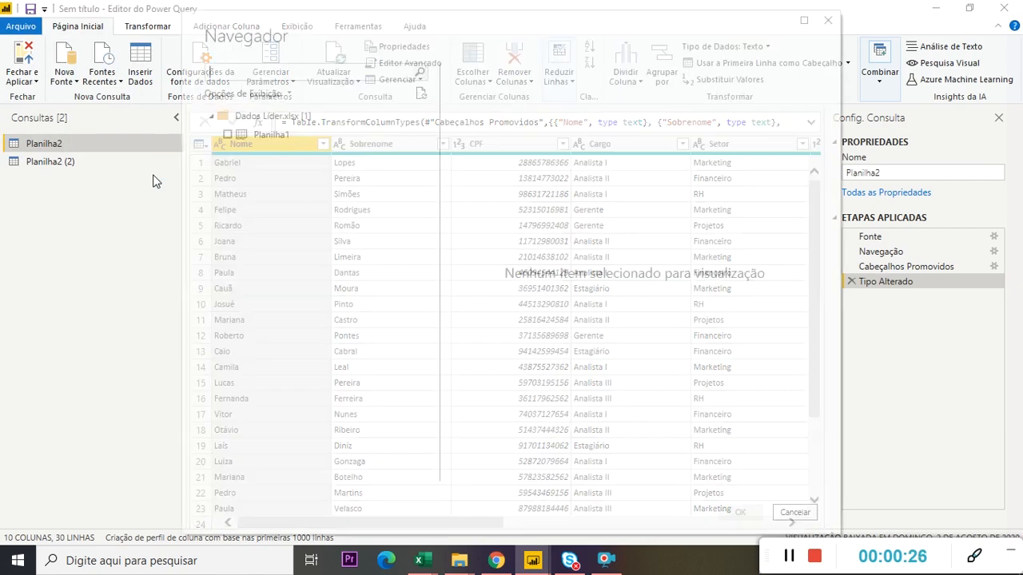
pyautogui.click(229, 142)
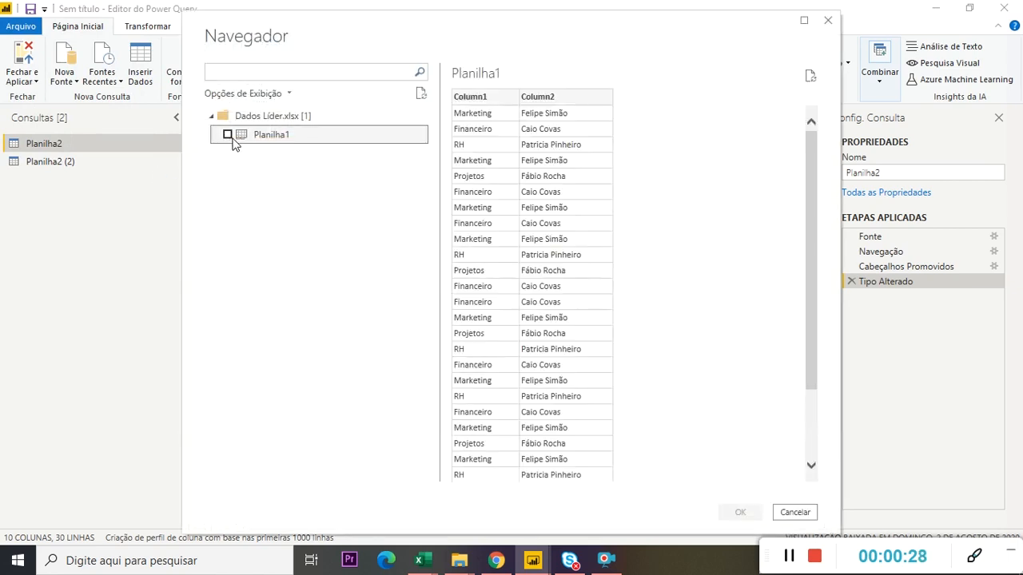
pyautogui.click(228, 135)
pyautogui.click(743, 514)
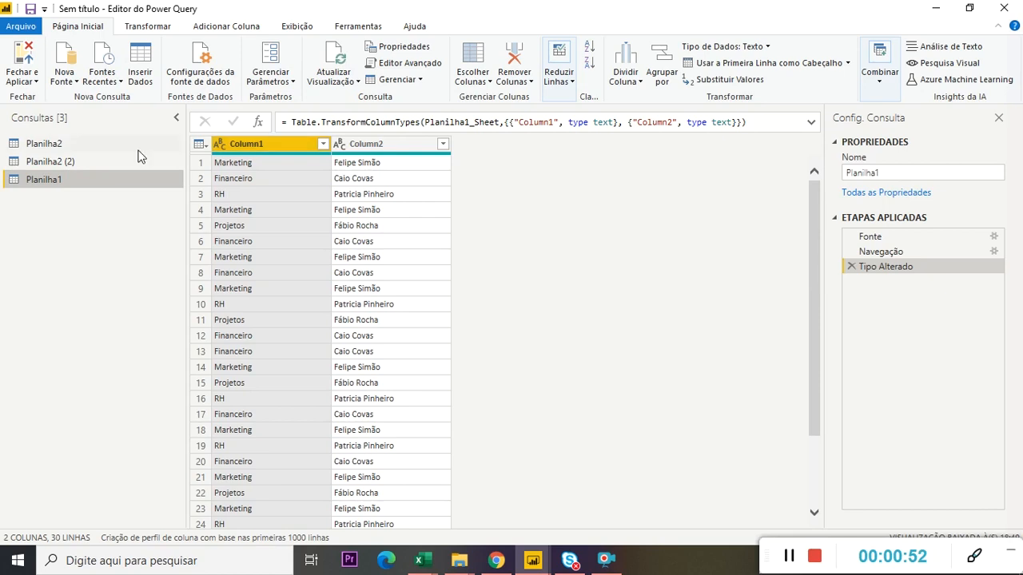
# Rename the columns of the Planilha1 query: Column1 as Setor and Column2 as Líder.
pyautogui.doubleClick(269, 144)
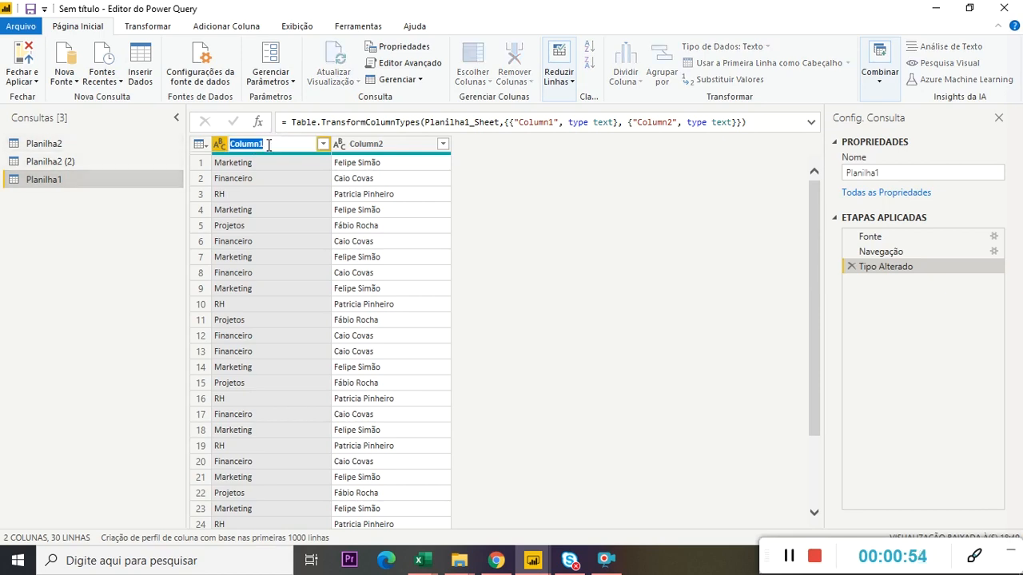
pyautogui.write('Setor')
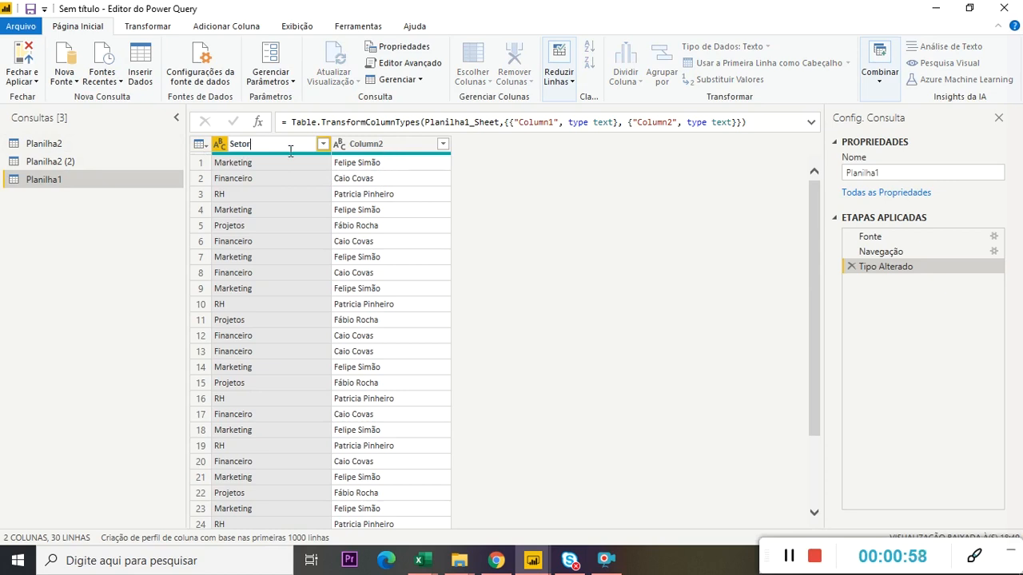
pyautogui.press('Return')
pyautogui.doubleClick(406, 148)
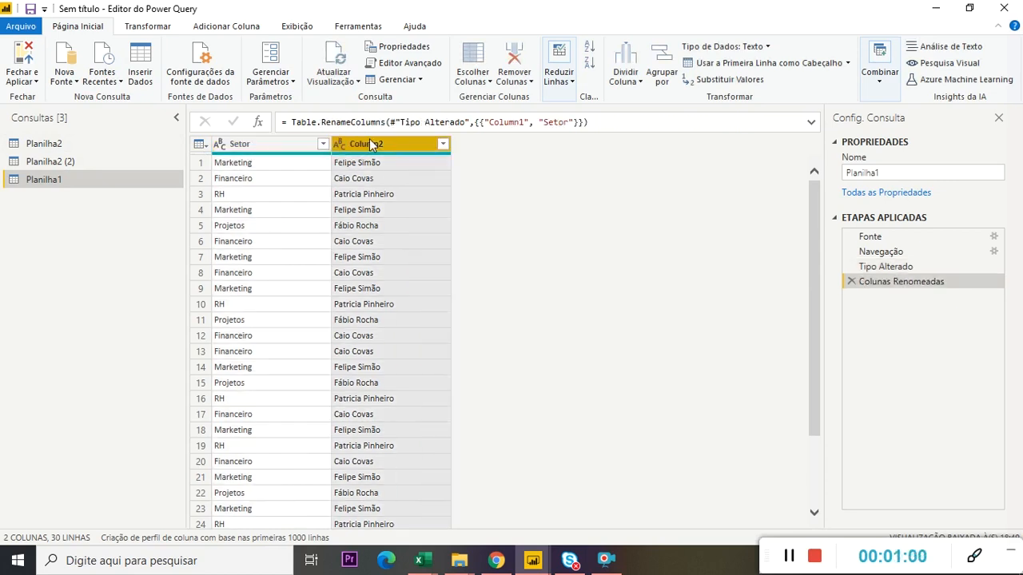
pyautogui.write('Li')
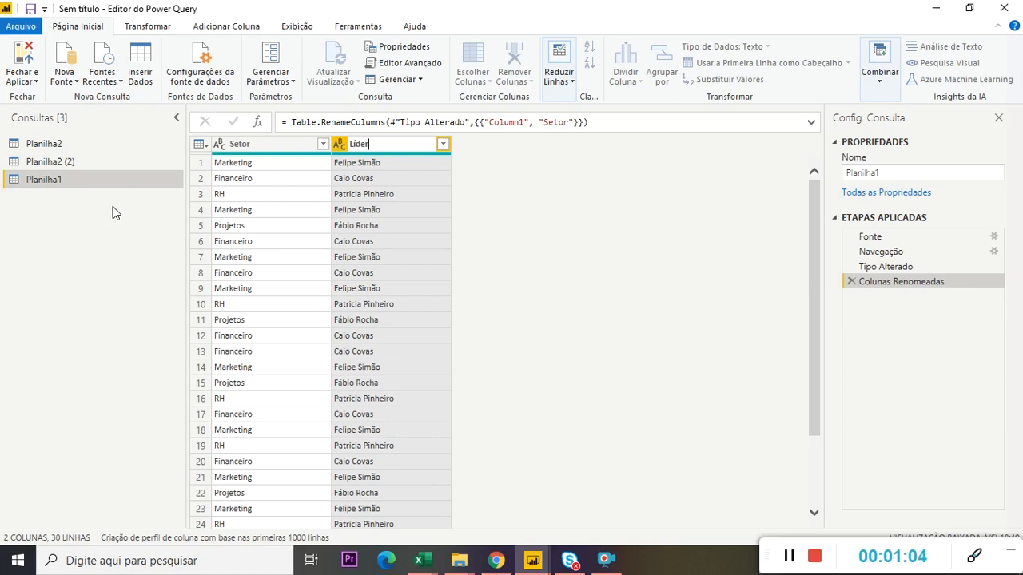
pyautogui.press('Return')
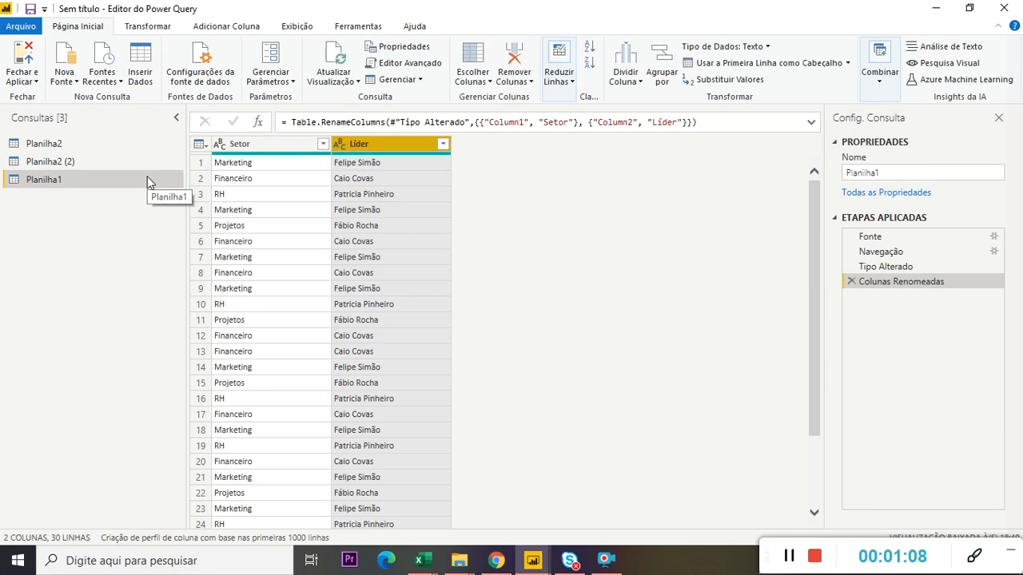
pyautogui.click(796, 561)
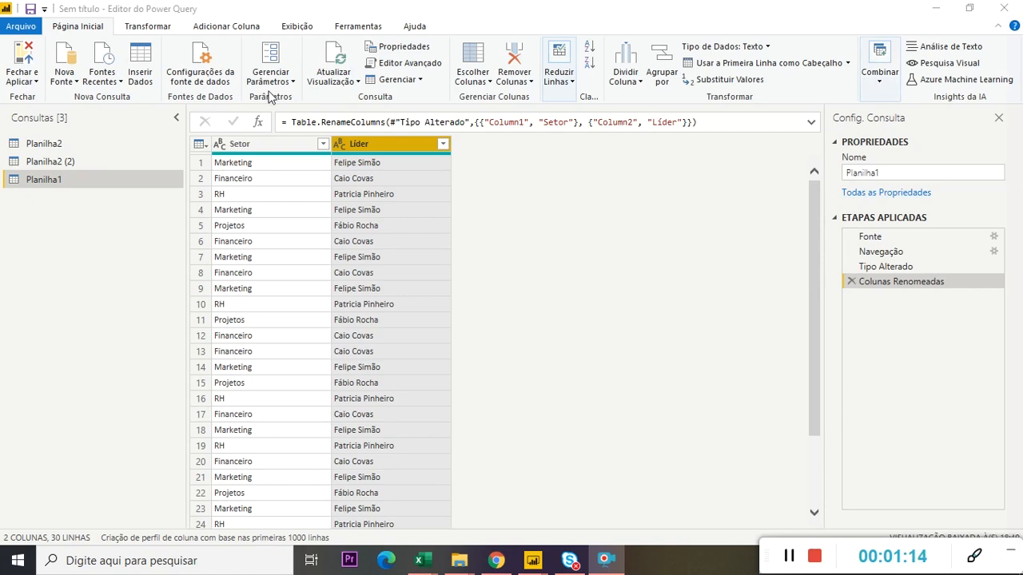
pyautogui.click(879, 72)
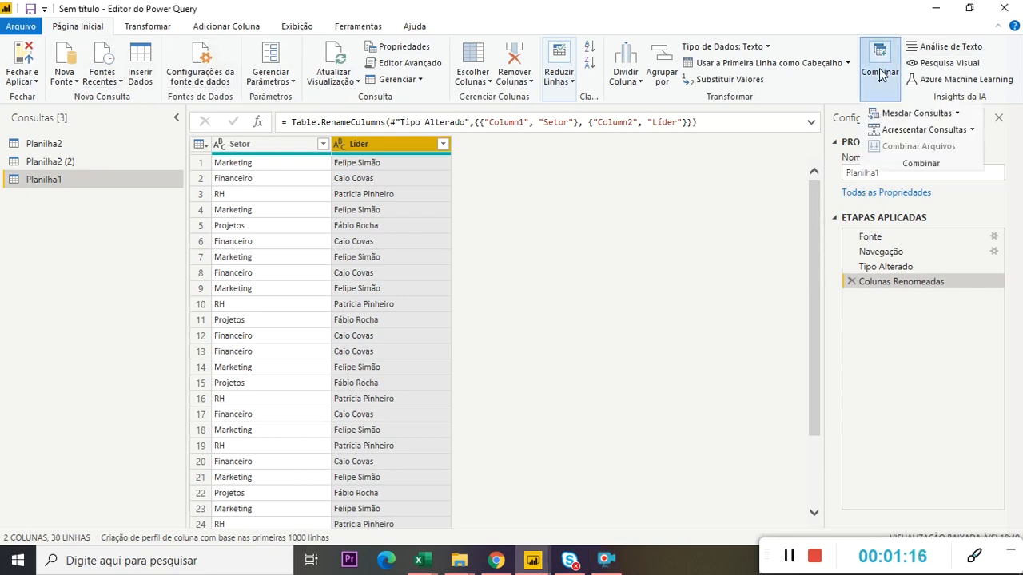
pyautogui.click(918, 114)
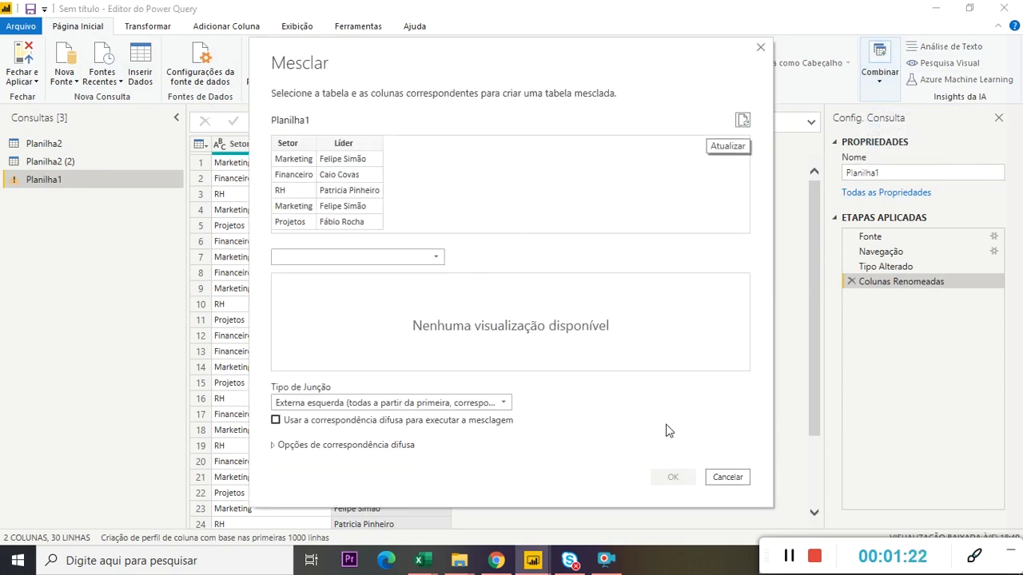
pyautogui.click(730, 477)
# Merge the Planilha2 query with Planilha1, matching both on Setor with the Externa esquerda join type.
pyautogui.click(128, 143)
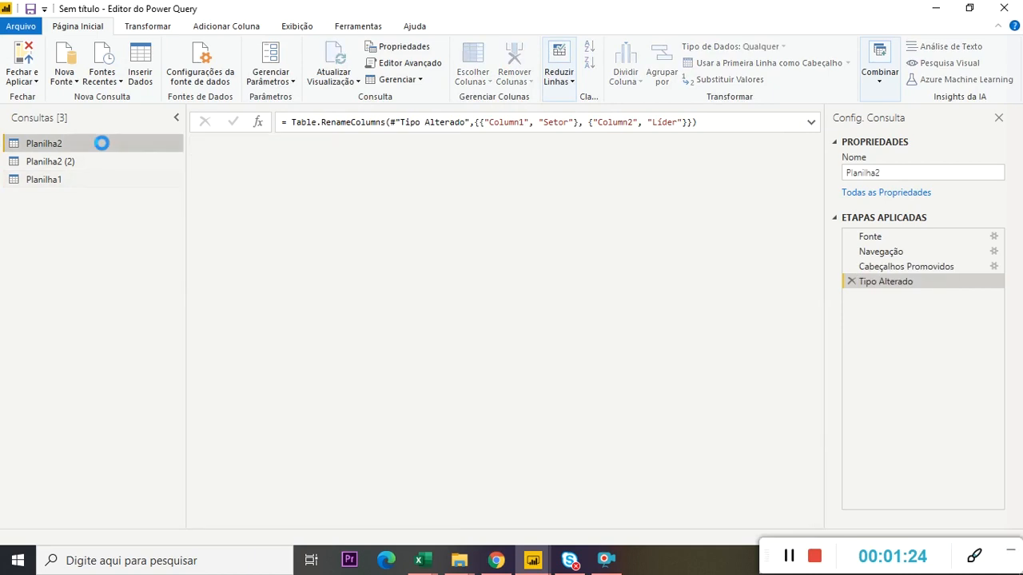
pyautogui.click(879, 71)
pyautogui.click(896, 119)
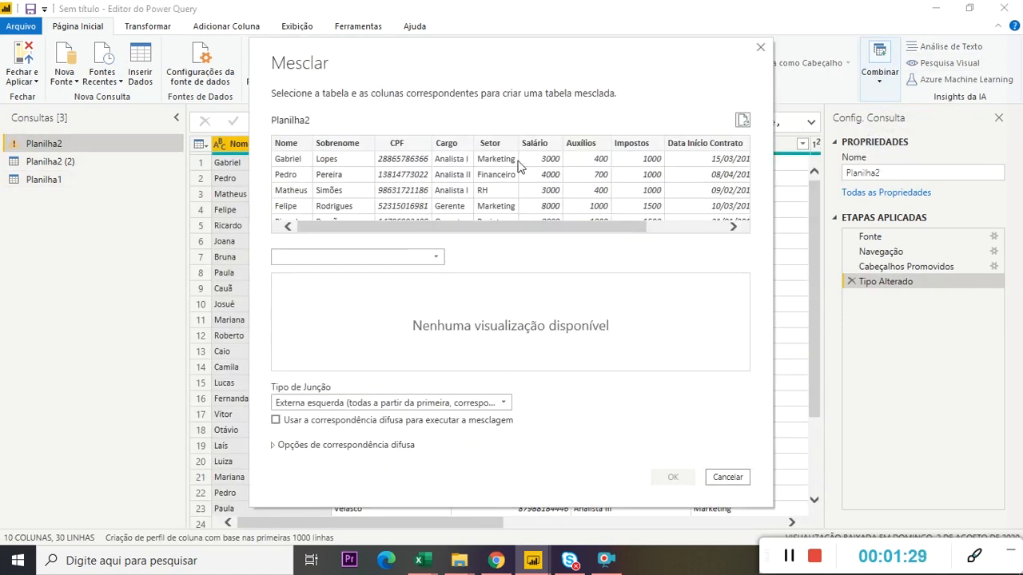
pyautogui.click(425, 262)
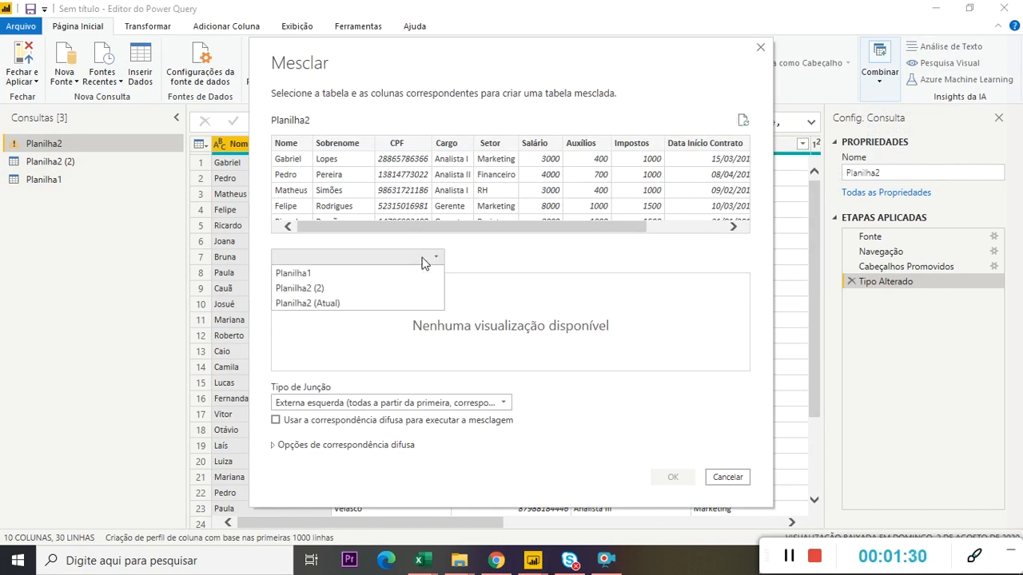
pyautogui.click(320, 273)
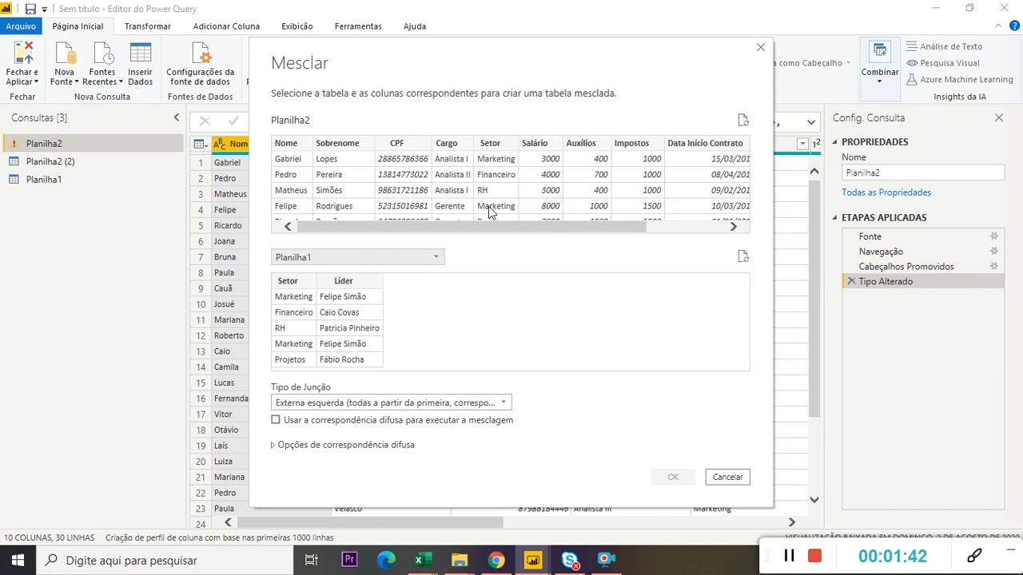
pyautogui.click(493, 146)
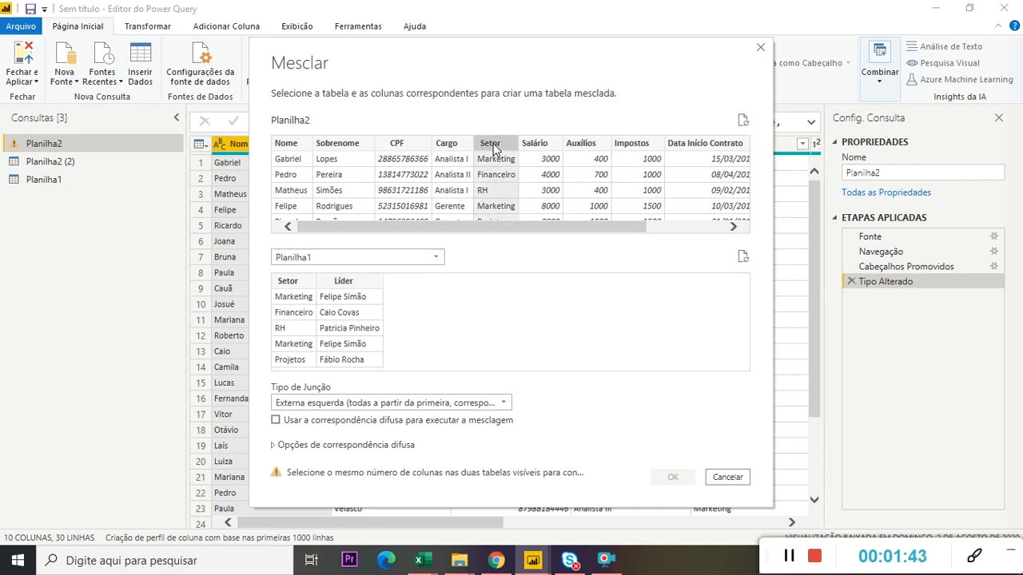
pyautogui.click(294, 289)
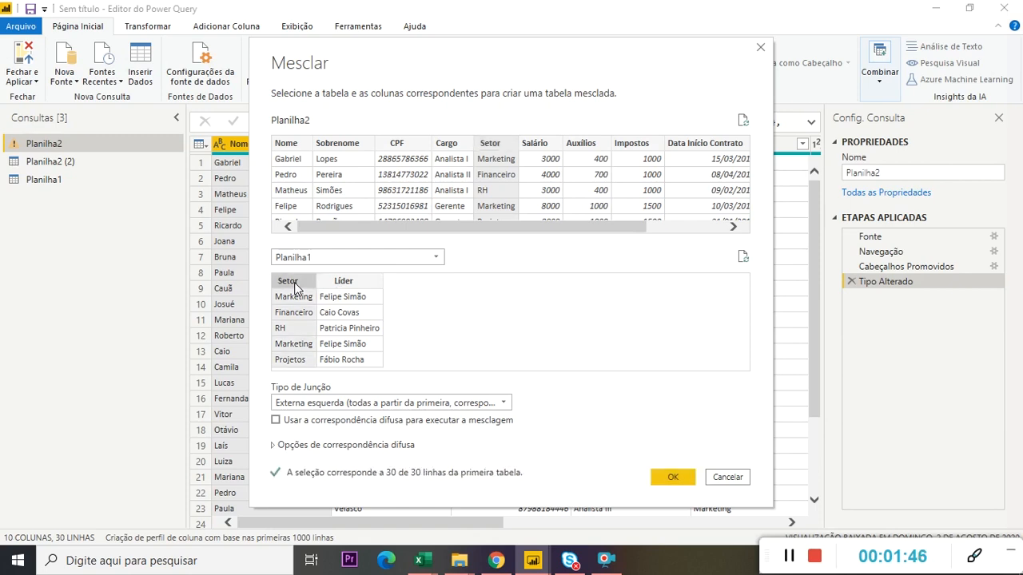
pyautogui.click(328, 403)
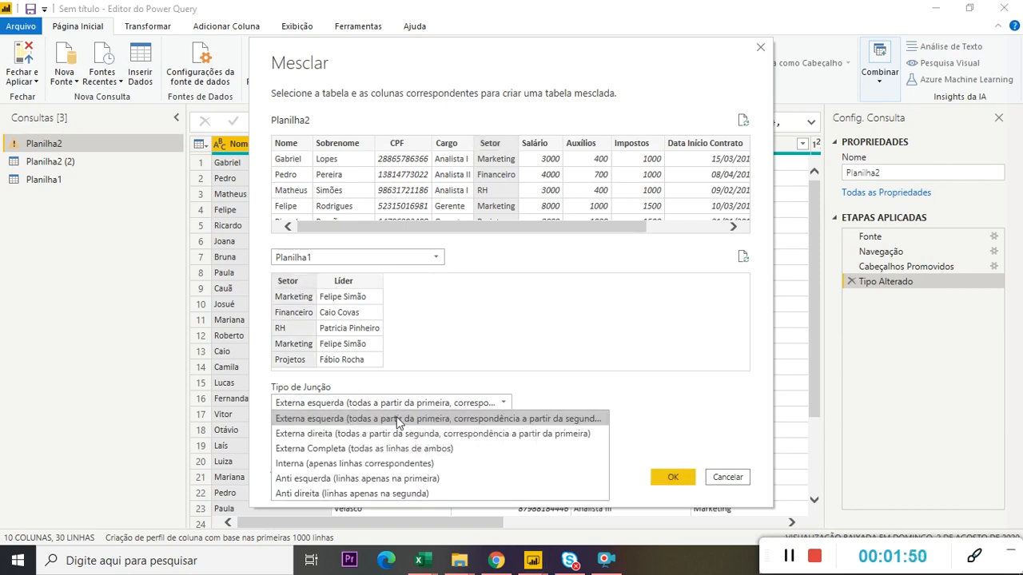
pyautogui.click(445, 408)
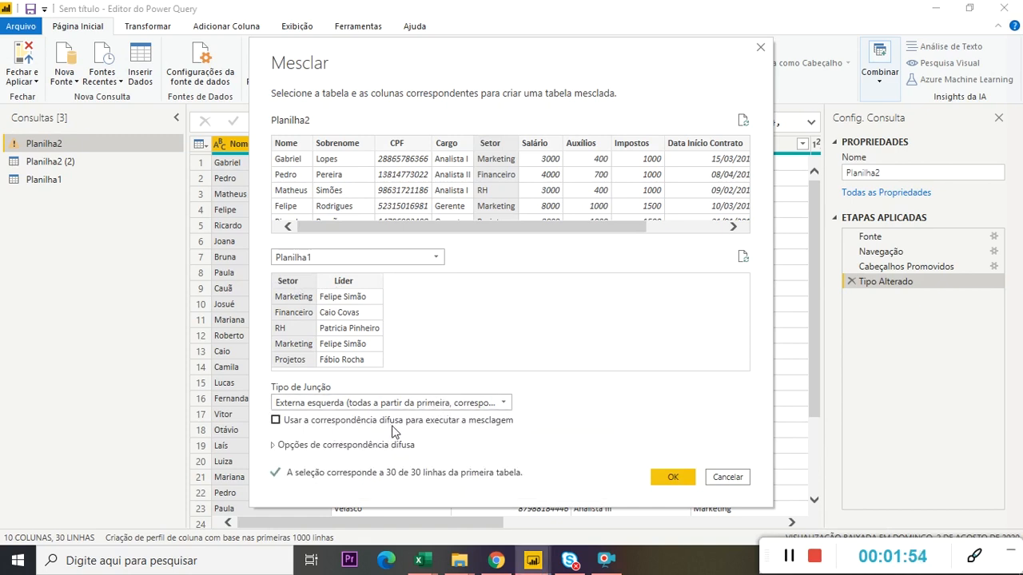
pyautogui.click(670, 477)
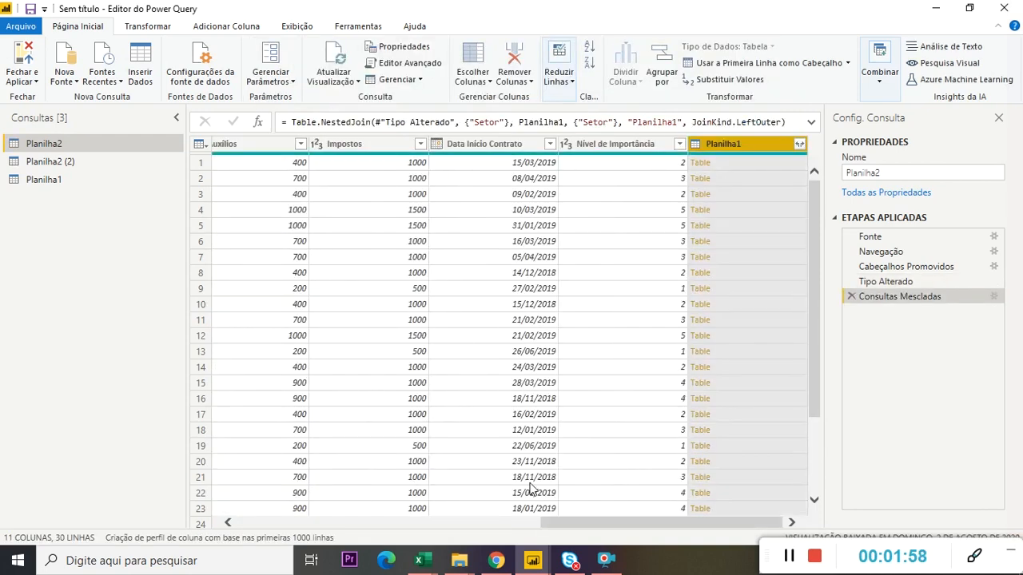
# Expand the merged Planilha1 column in Planilha2 to bring in only the Líder field, leaving Setor out.
pyautogui.click(799, 145)
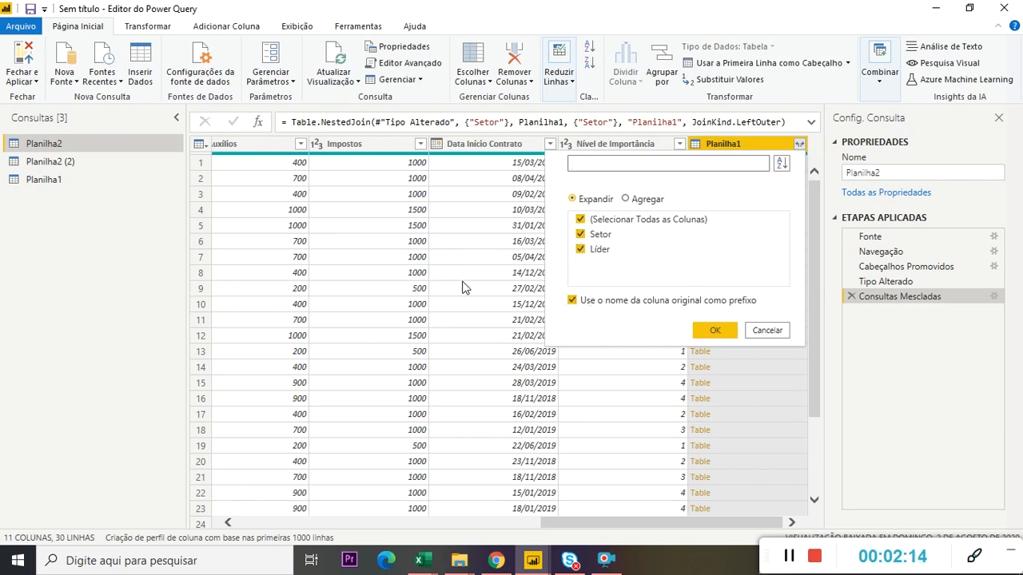
pyautogui.click(580, 235)
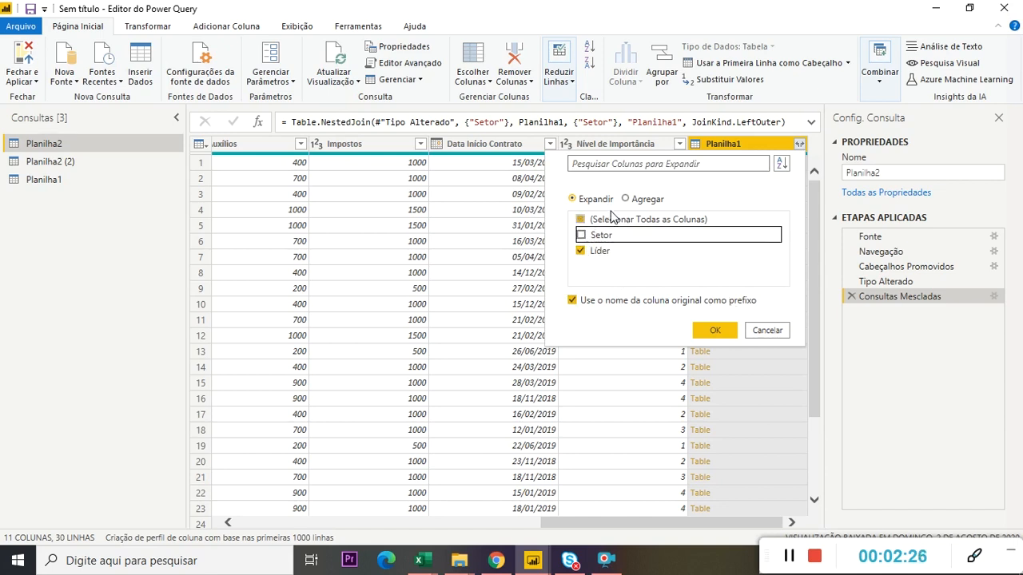
pyautogui.click(725, 331)
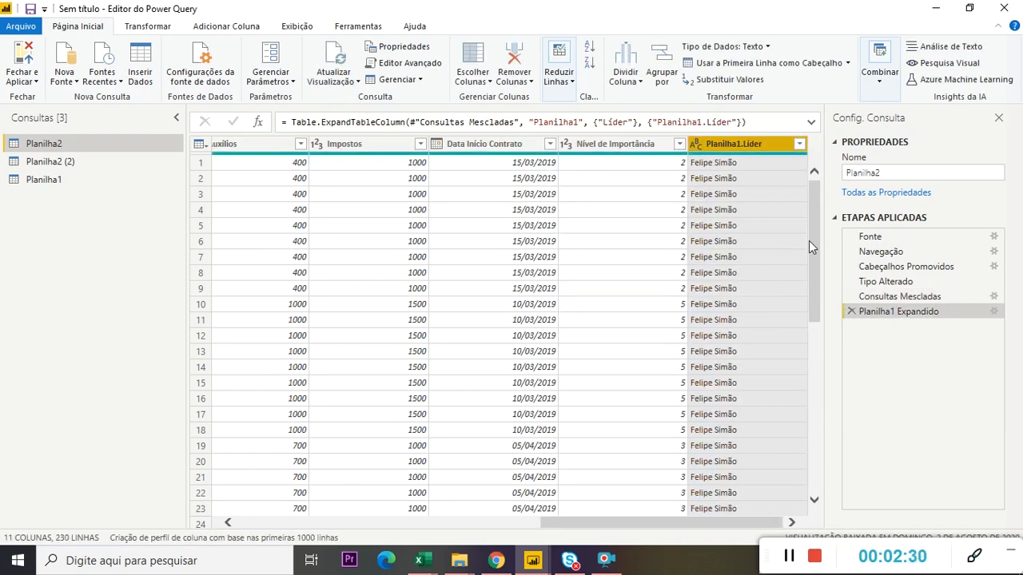
# Rename the expanded Planilha1.Líder column as Líder and look across the merged table's columns.
pyautogui.doubleClick(739, 148)
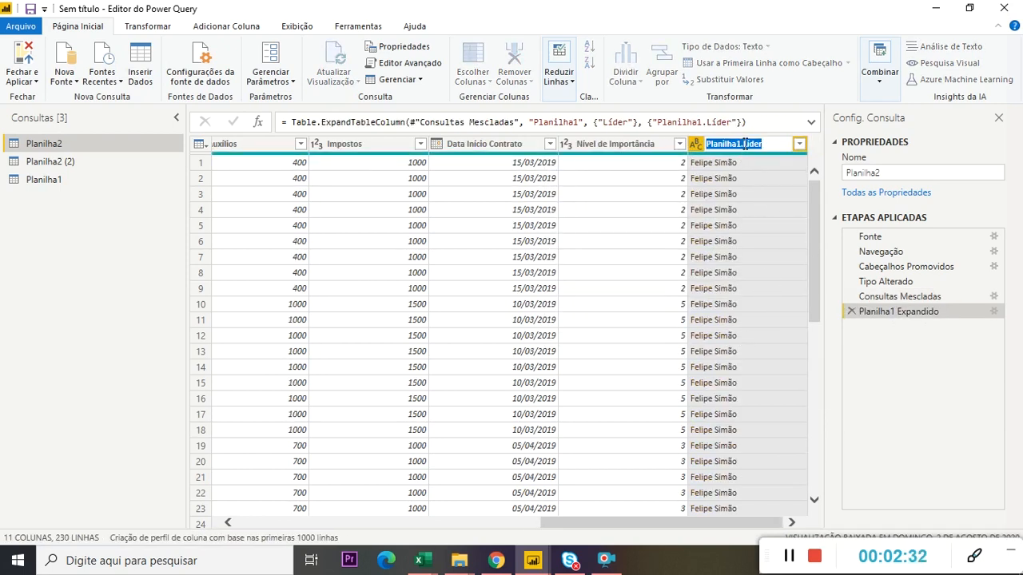
pyautogui.write('Líder')
pyautogui.press('Return')
pyautogui.moveTo(697, 524); pyautogui.dragTo(478, 509)
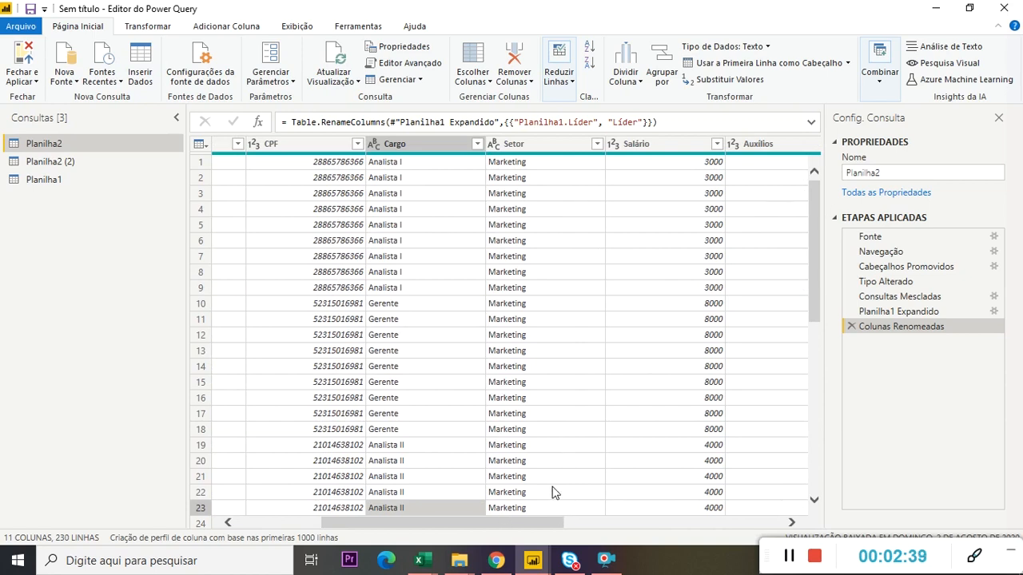
pyautogui.moveTo(540, 523); pyautogui.dragTo(751, 422)
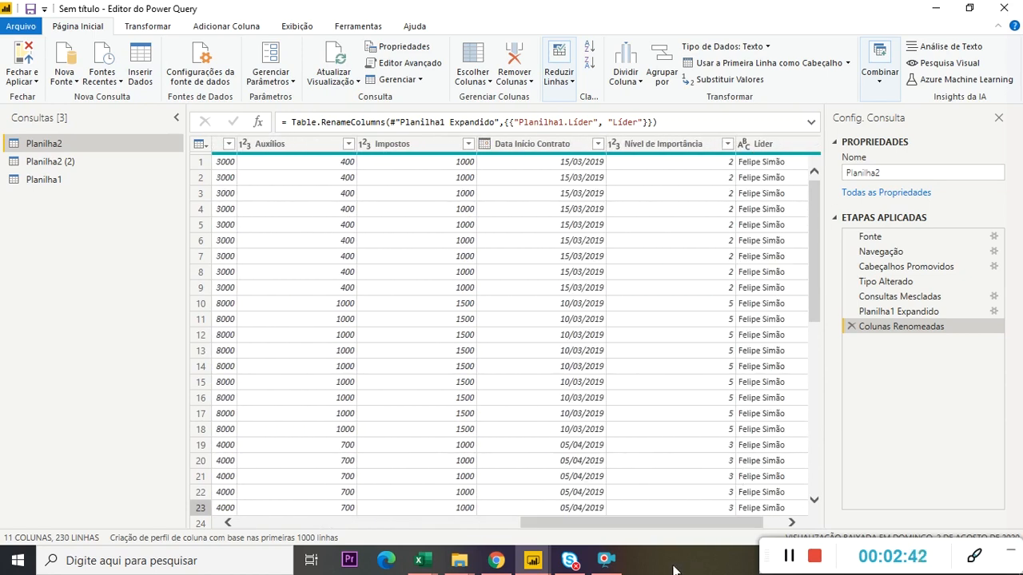
pyautogui.moveTo(673, 530); pyautogui.dragTo(518, 514)
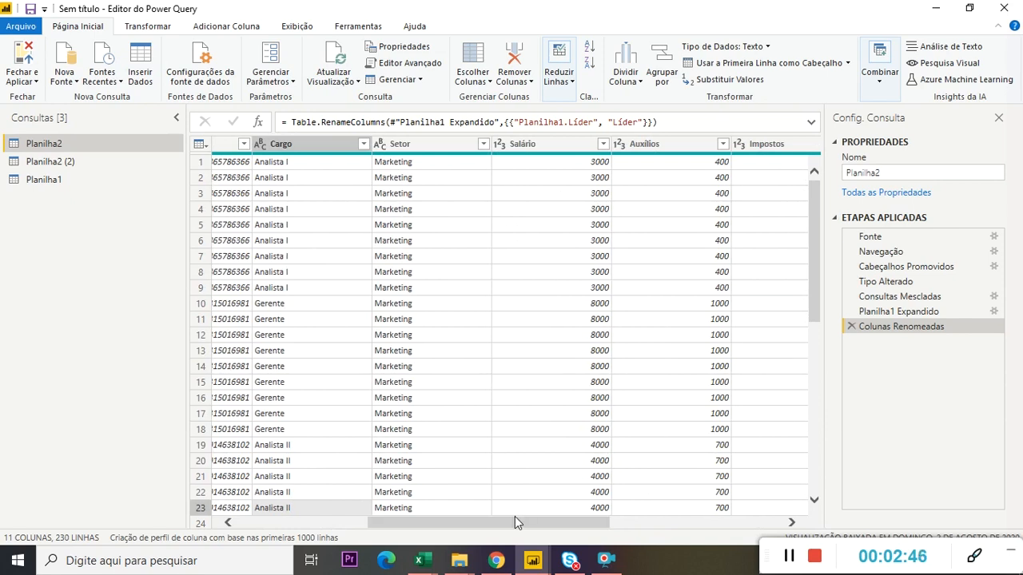